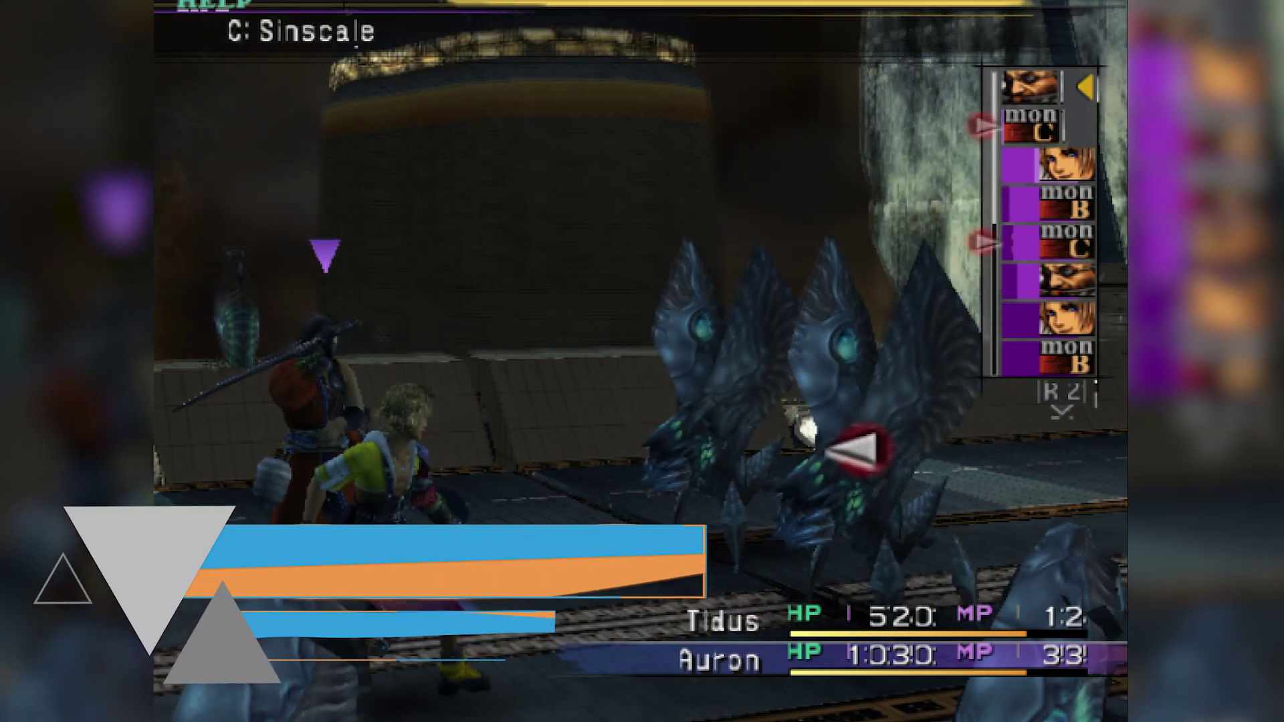
pyautogui.press('Return')
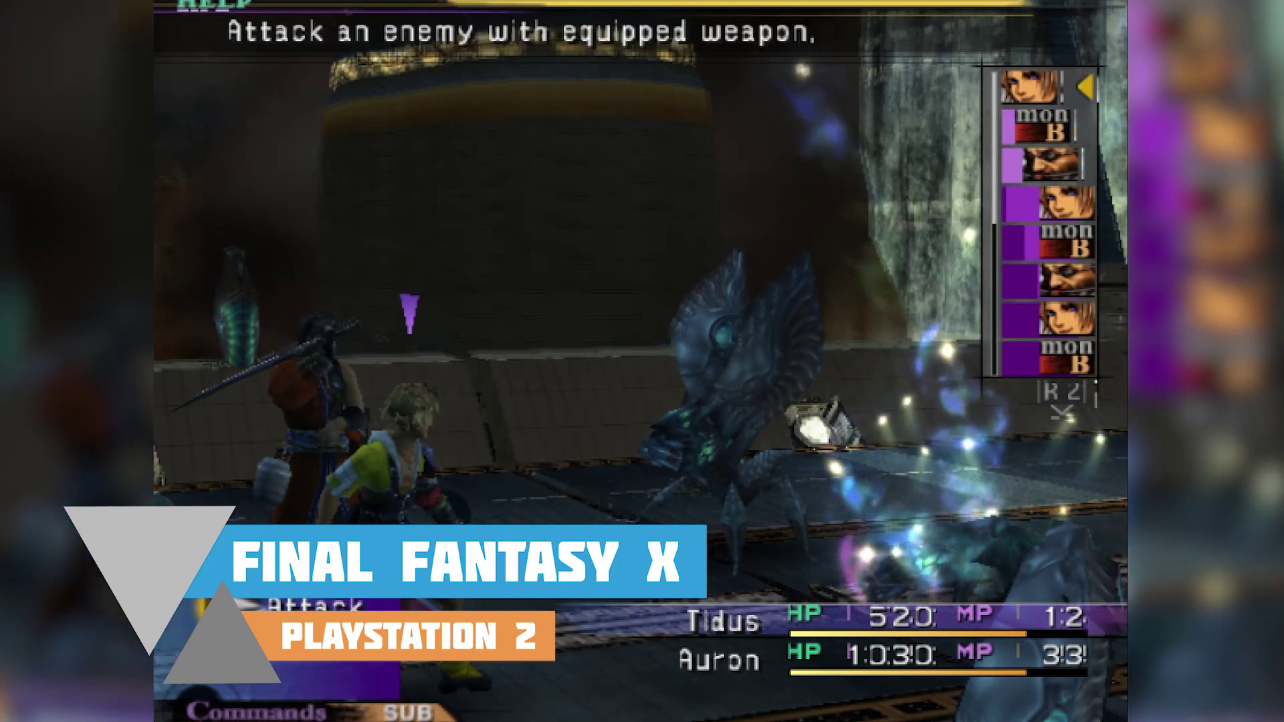
pyautogui.press('Return')
pyautogui.press('Return')
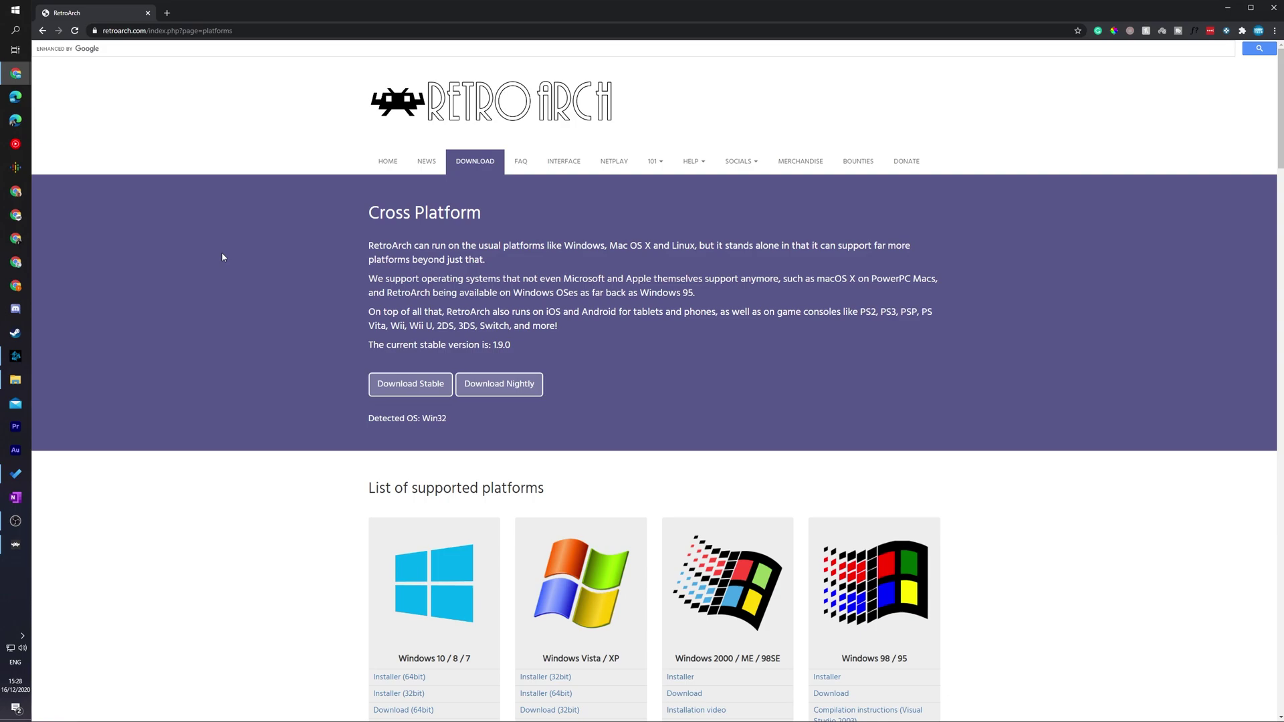
# - Review the RetroArch download page for the current stable version and the supported platforms
pyautogui.hotkey('ctrl', 'l')
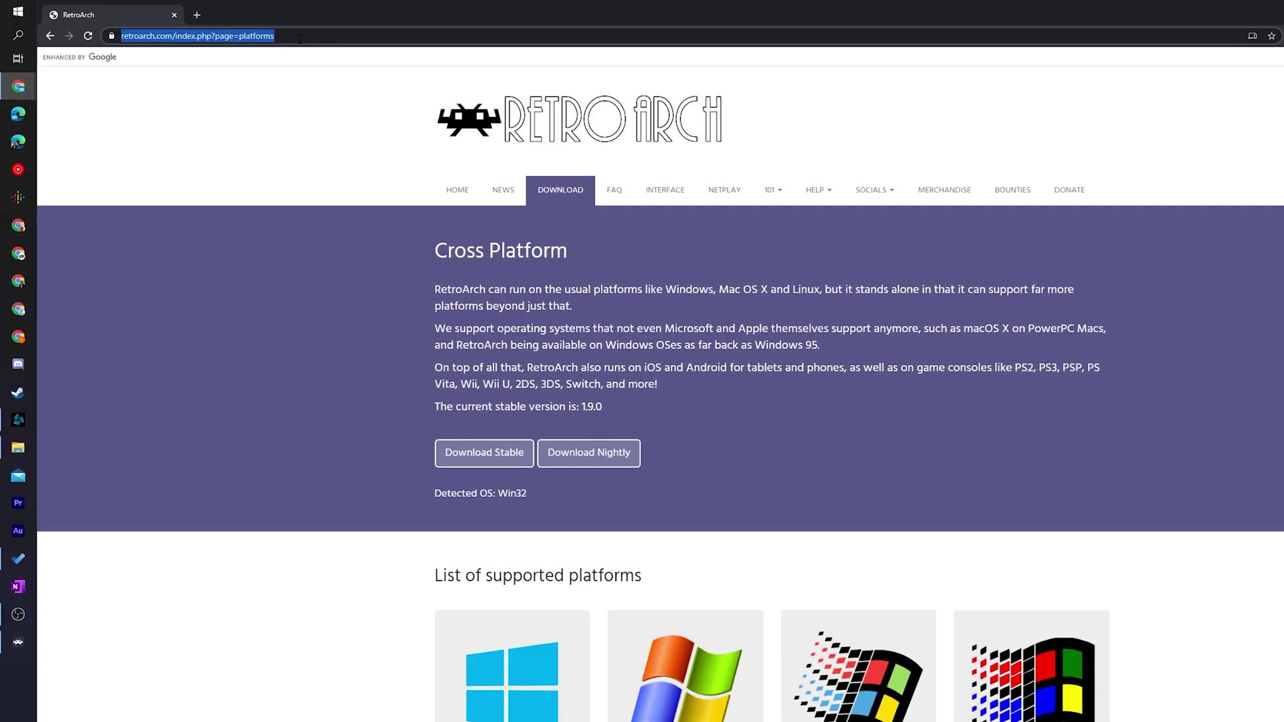
pyautogui.click(266, 327)
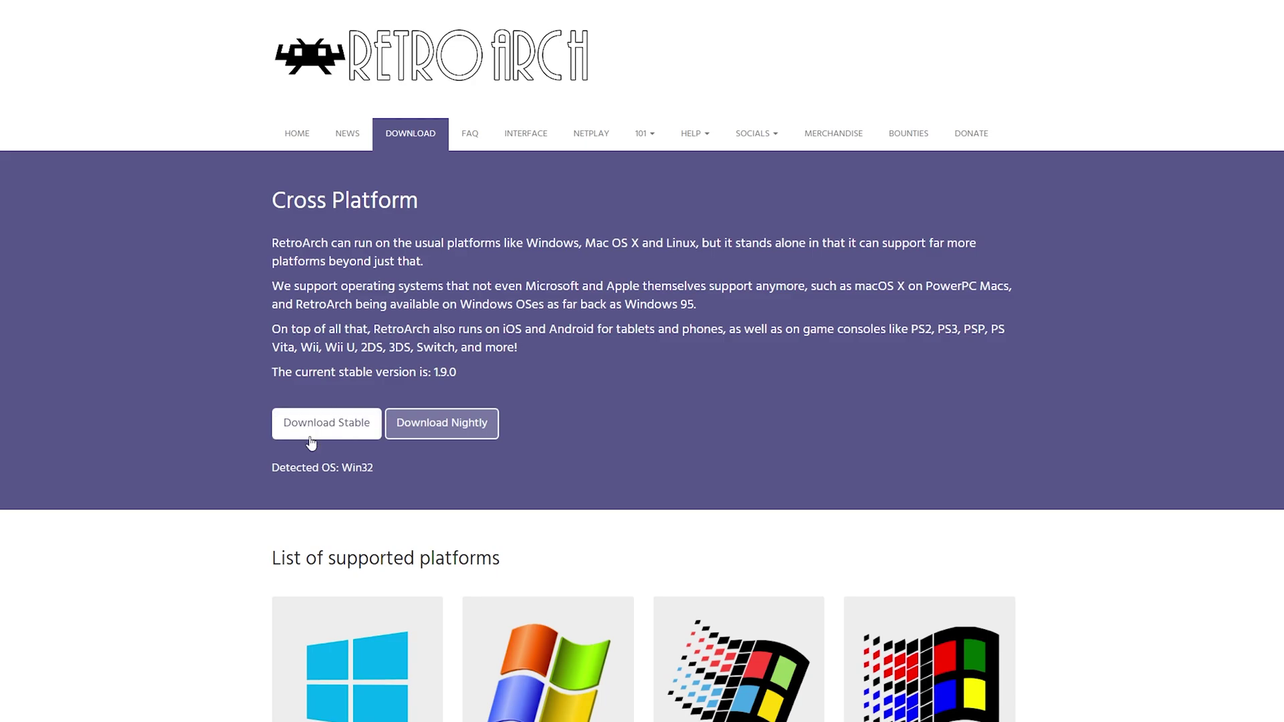
pyautogui.moveTo(460, 371); pyautogui.dragTo(433, 373)
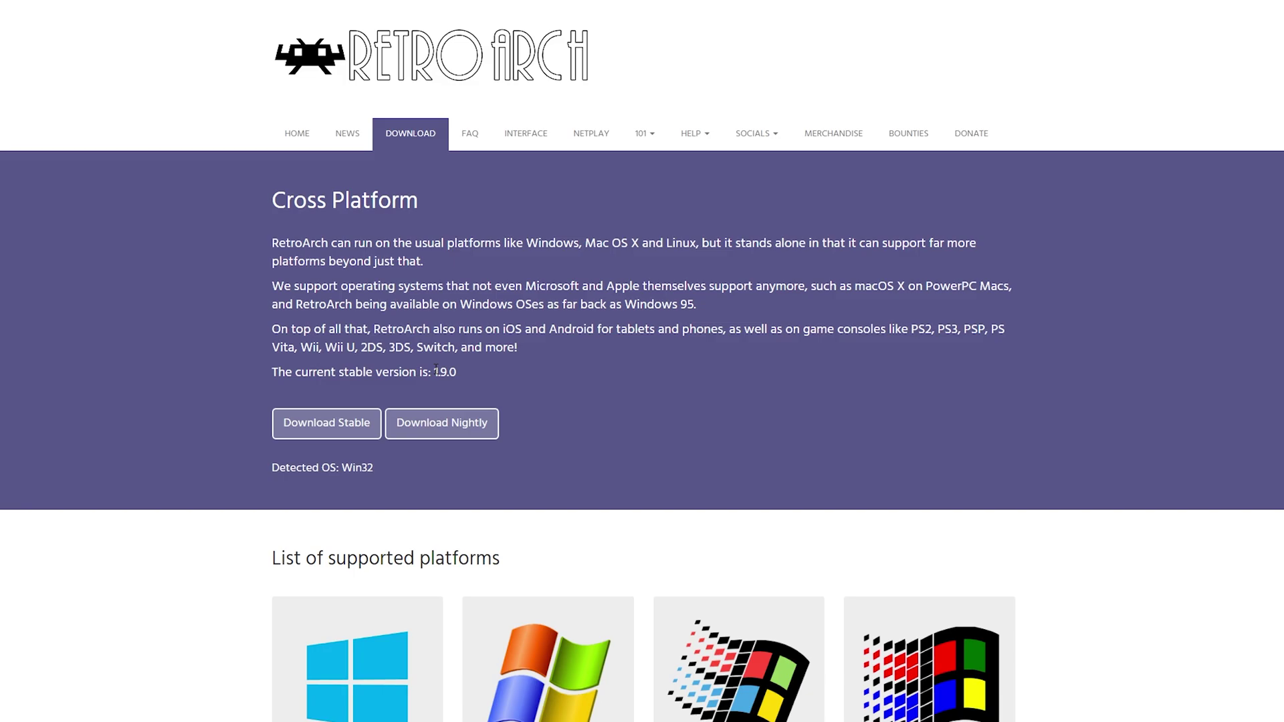
pyautogui.scroll(-7, 1129, 266)
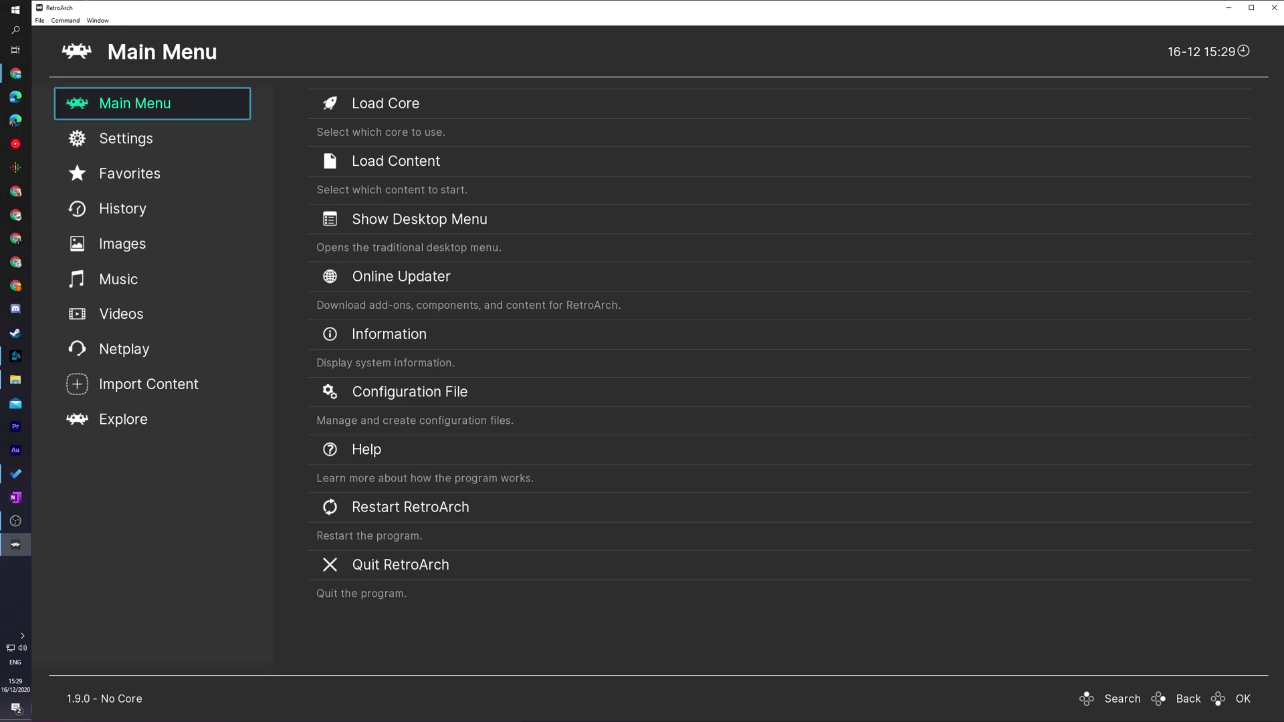
# - Open the online core downloader from RetroArch's core loading list
pyautogui.click(385, 103)
pyautogui.press('Return')
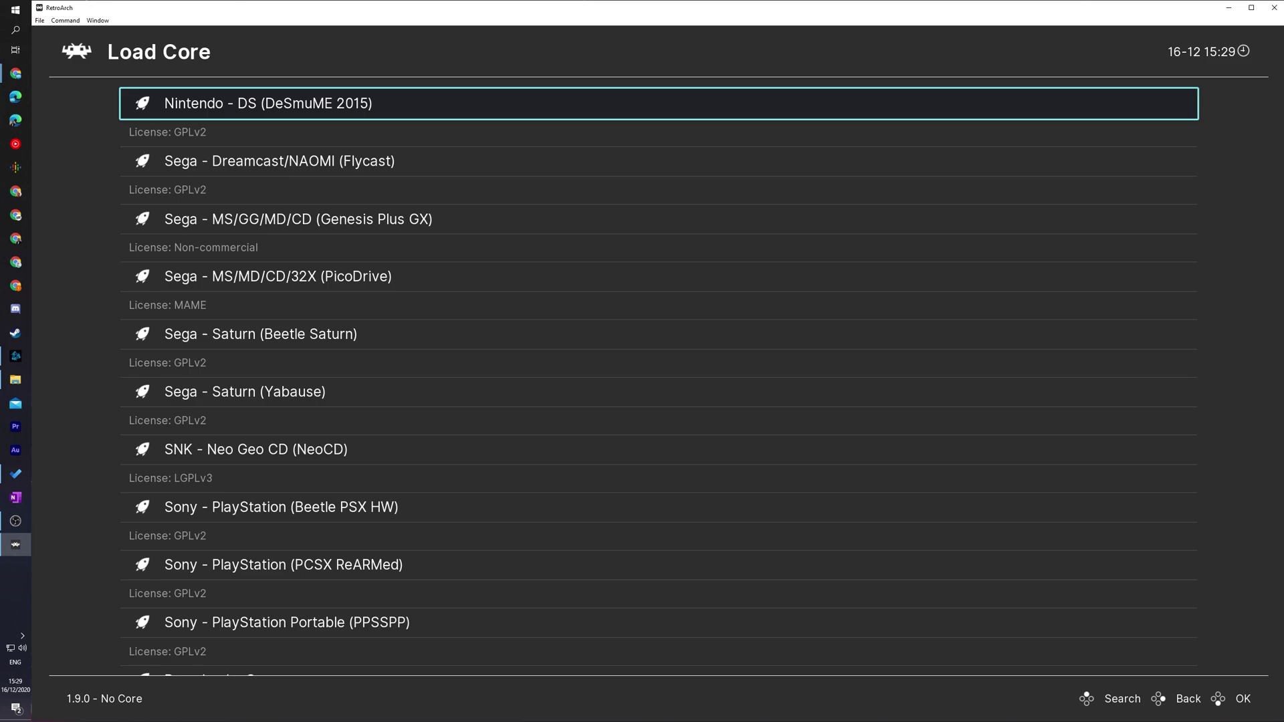
pyautogui.click(385, 675)
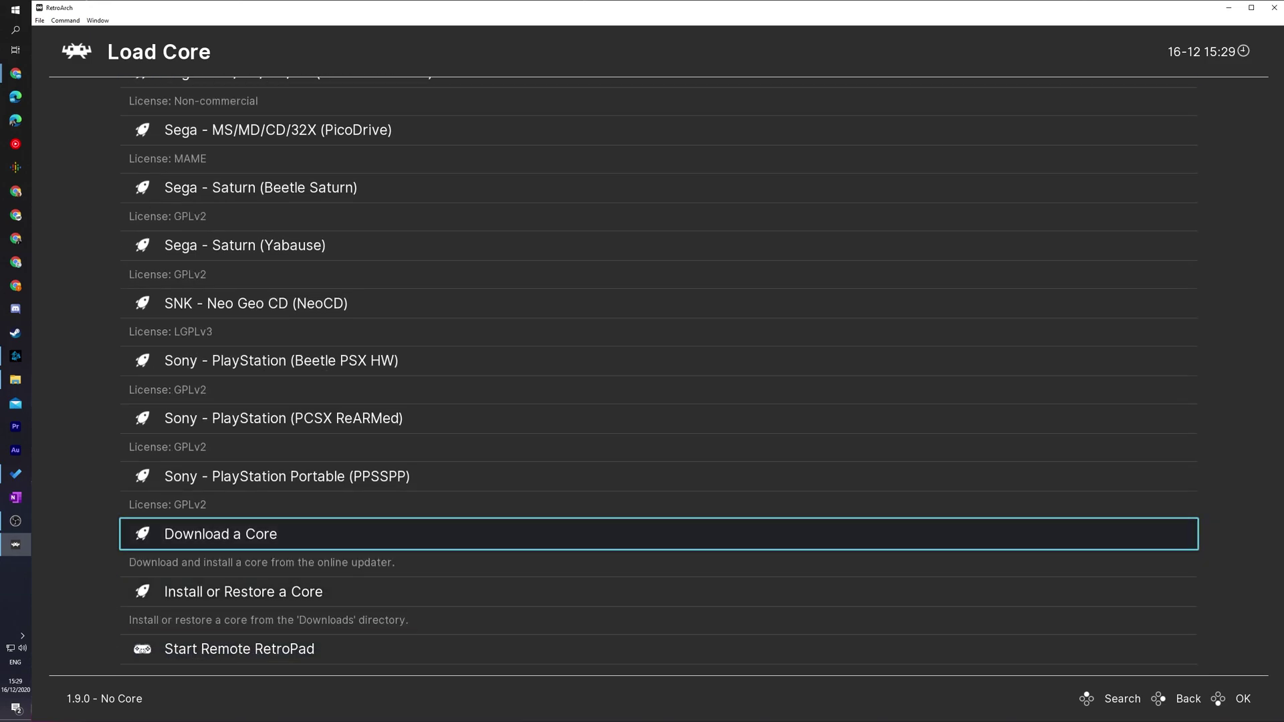
pyautogui.press('Return')
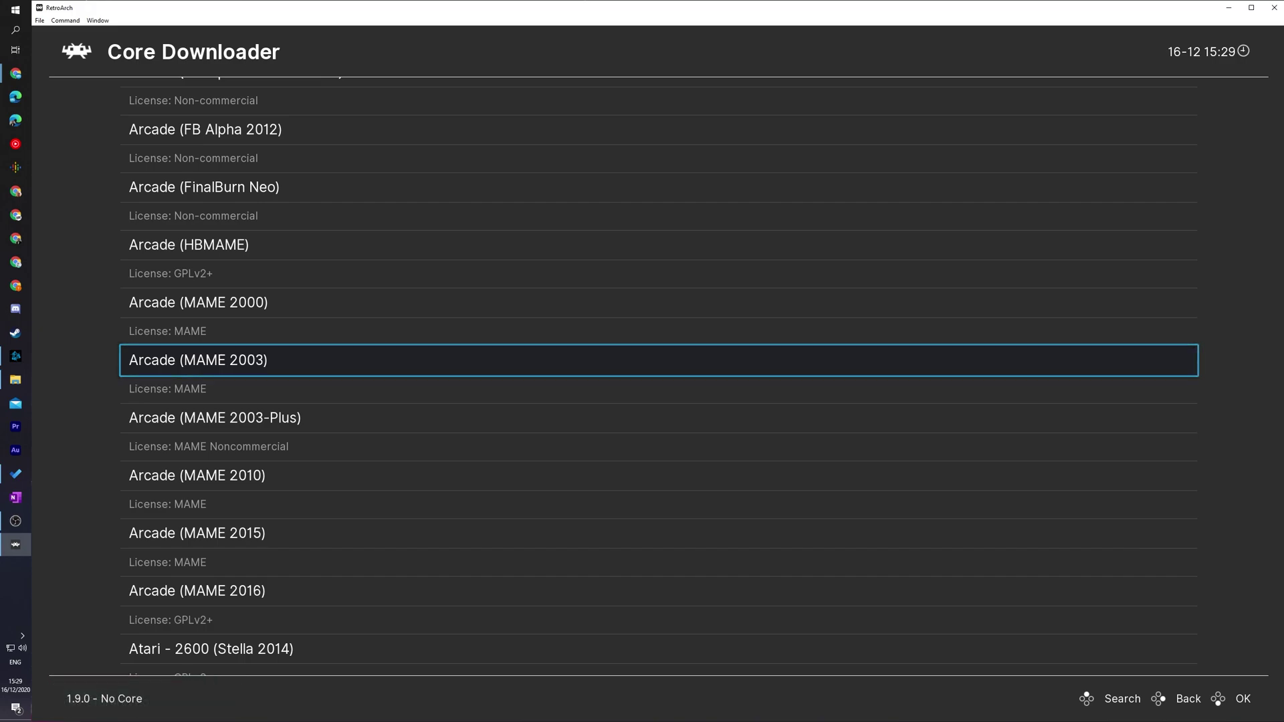
# - Download the Sony - PlayStation 2 (Play!) core
pyautogui.press('Down')
pyautogui.press('Down')
pyautogui.press('Down')
pyautogui.press('Down')
pyautogui.press('Down')
pyautogui.press('Down')
pyautogui.press('Down')
pyautogui.press('Down')
pyautogui.press('Down')
pyautogui.press('Down')
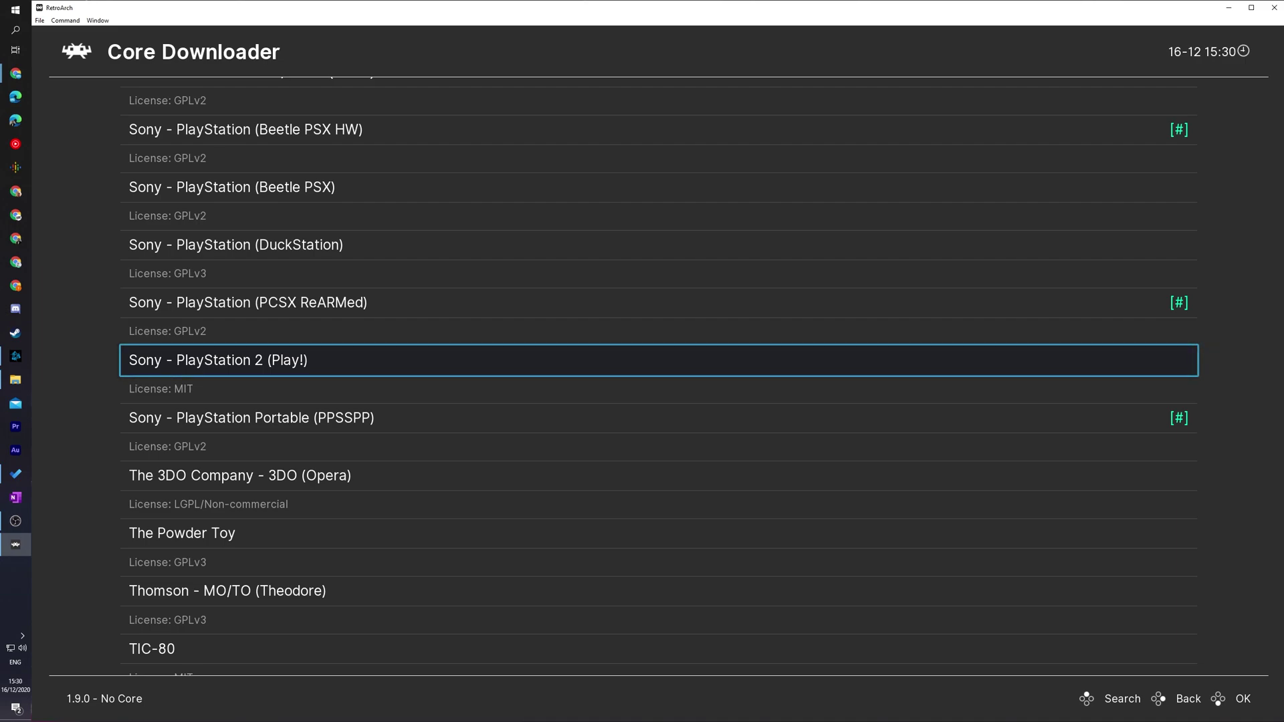
pyautogui.press('Return')
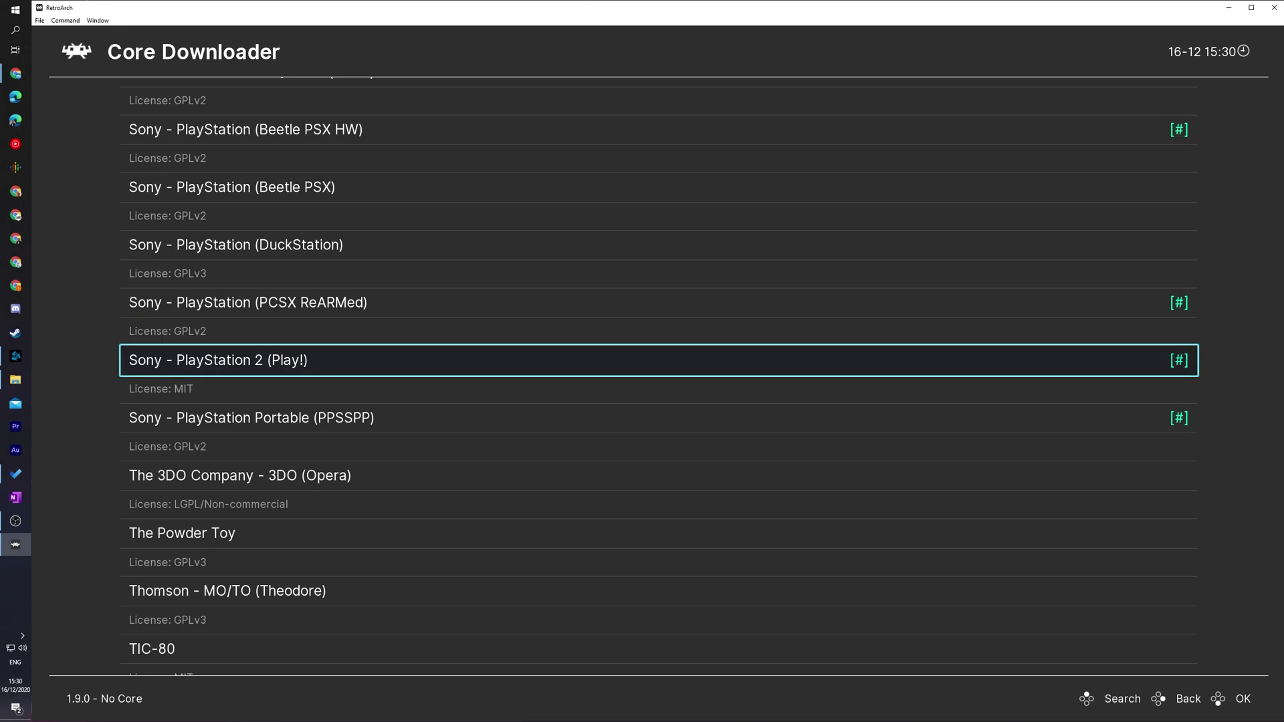
# - Return to the main menu and load the Sony - PlayStation 2 (Play!) core
pyautogui.press('BackSpace')
pyautogui.press('BackSpace')
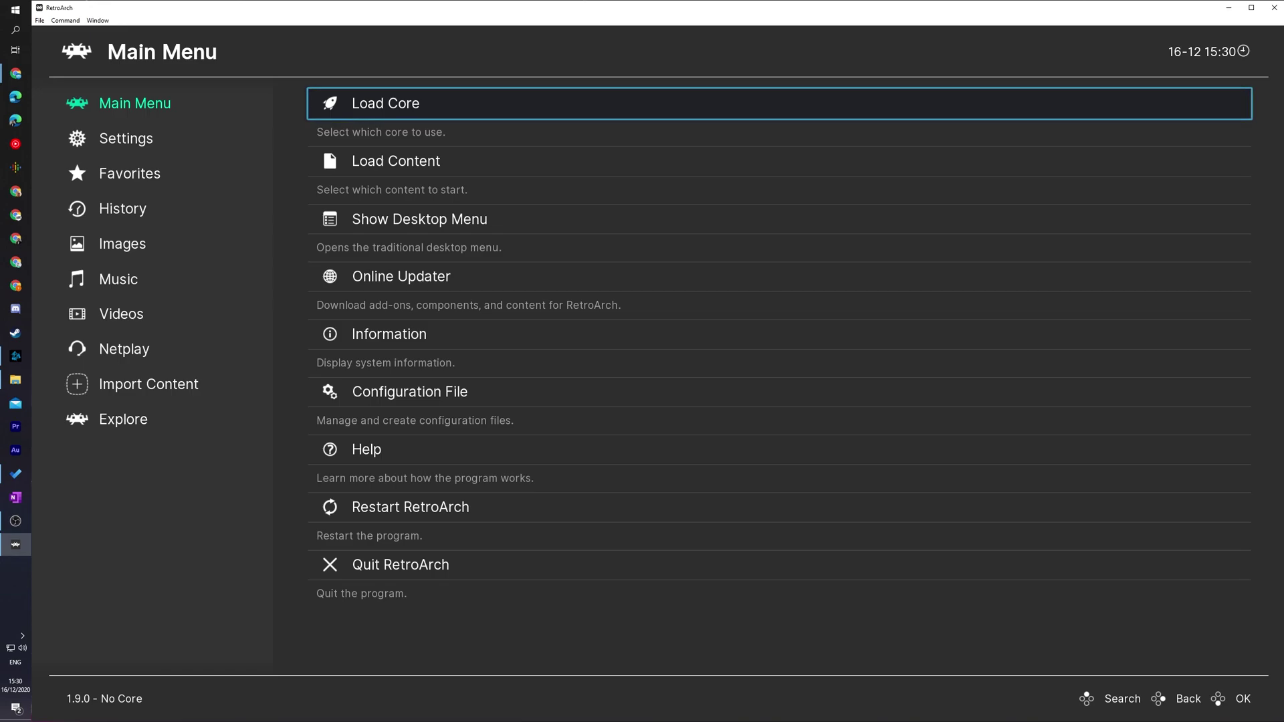
pyautogui.press('Return')
pyautogui.press('Down')
pyautogui.press('Down')
pyautogui.press('Down')
pyautogui.press('Down')
pyautogui.press('Down')
pyautogui.press('Down')
pyautogui.press('Down')
pyautogui.press('Down')
pyautogui.press('Down')
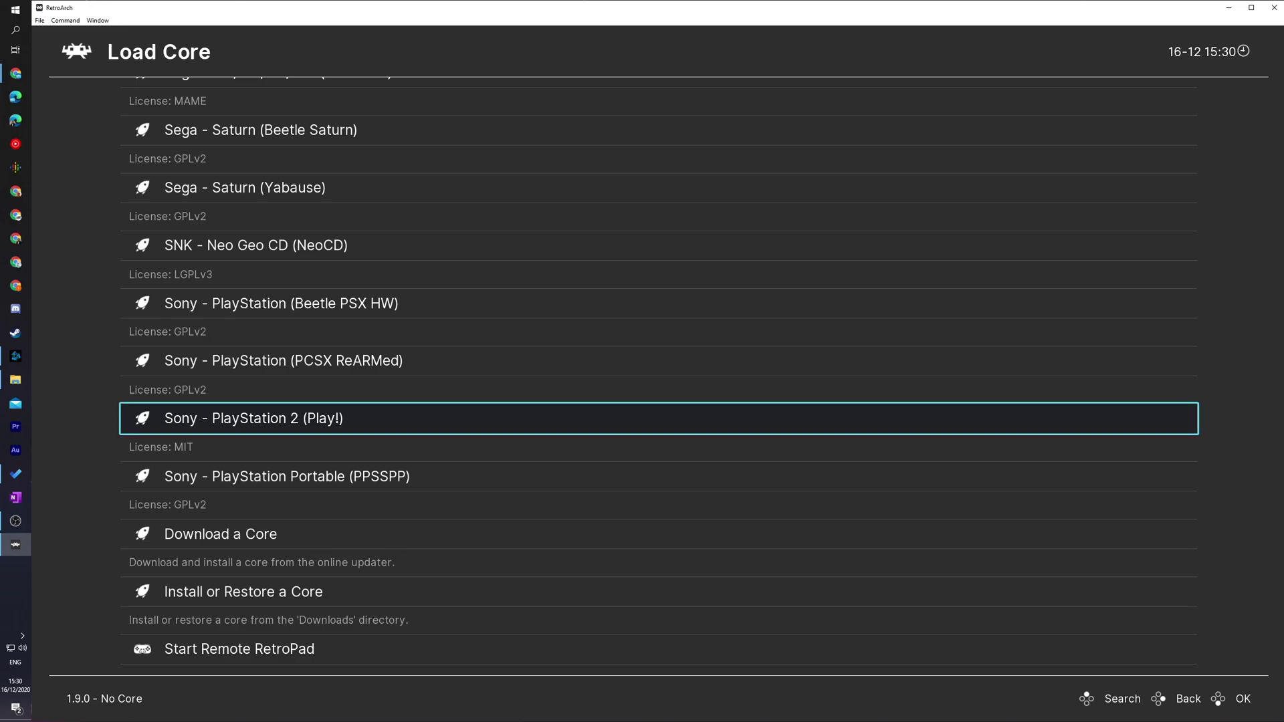
pyautogui.press('Return')
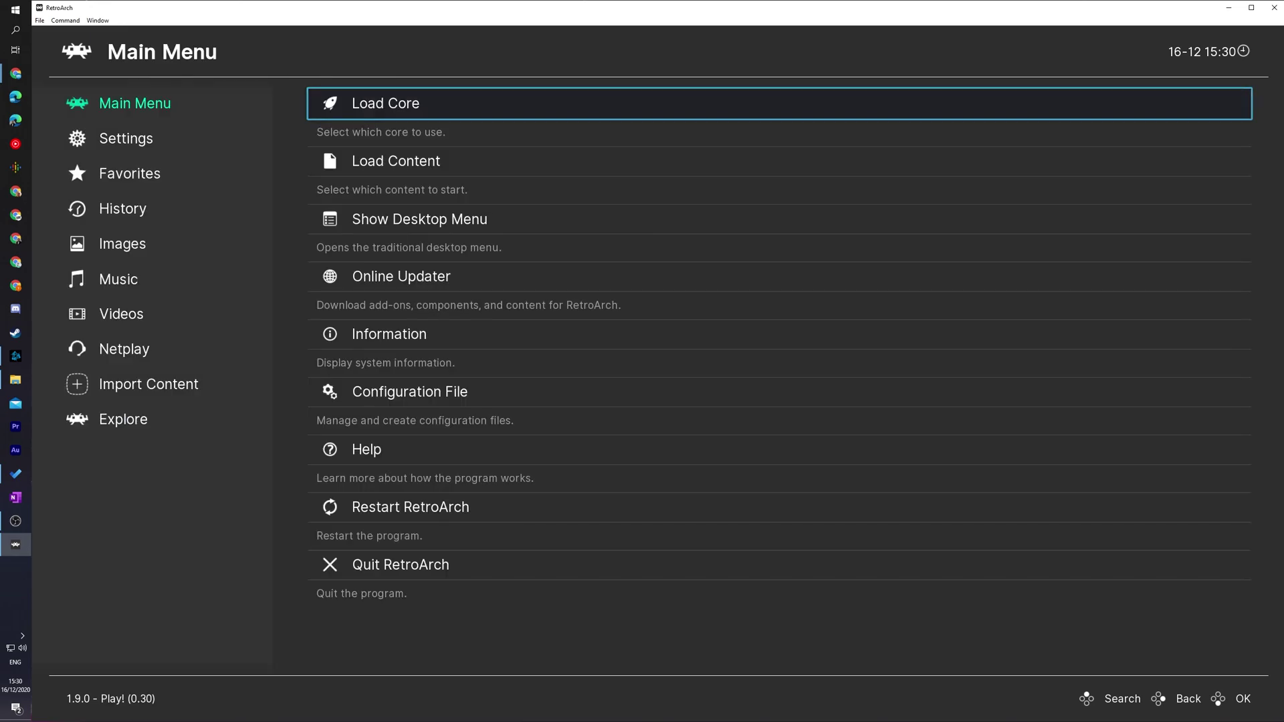
# - Open the list of video drivers in the Drivers settings
pyautogui.press('Up')
pyautogui.press('Left')
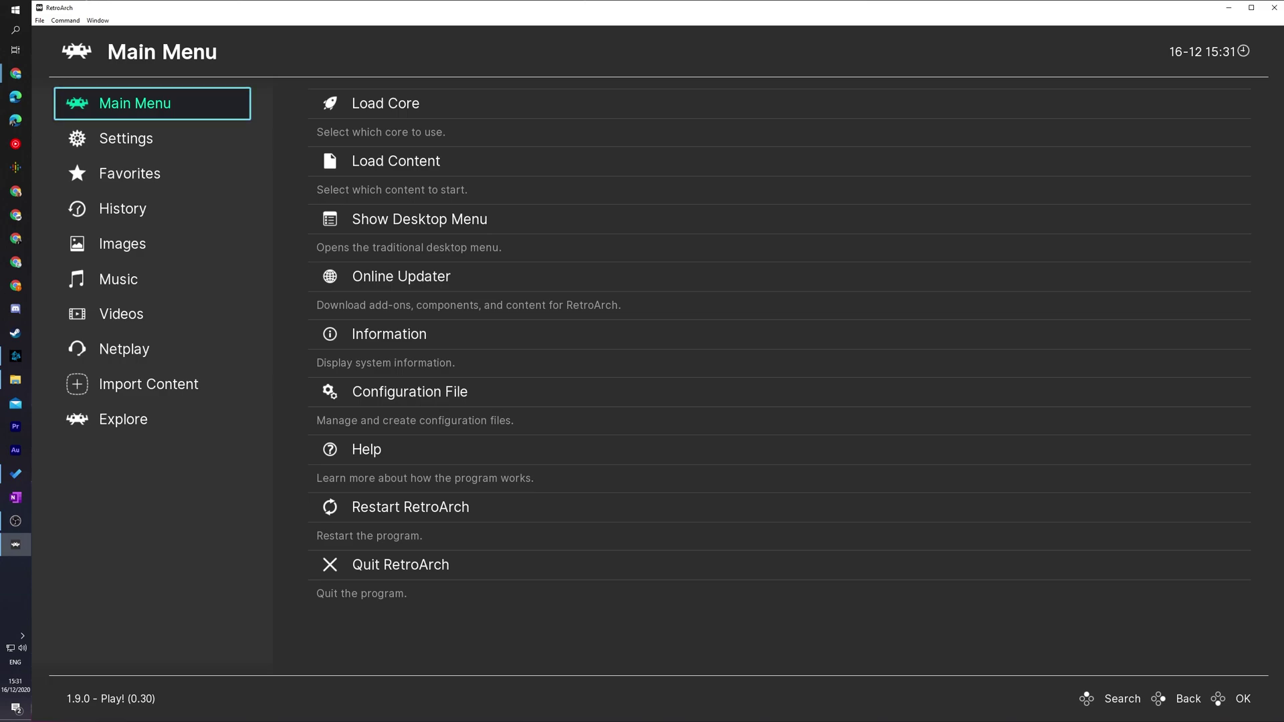
pyautogui.click(125, 138)
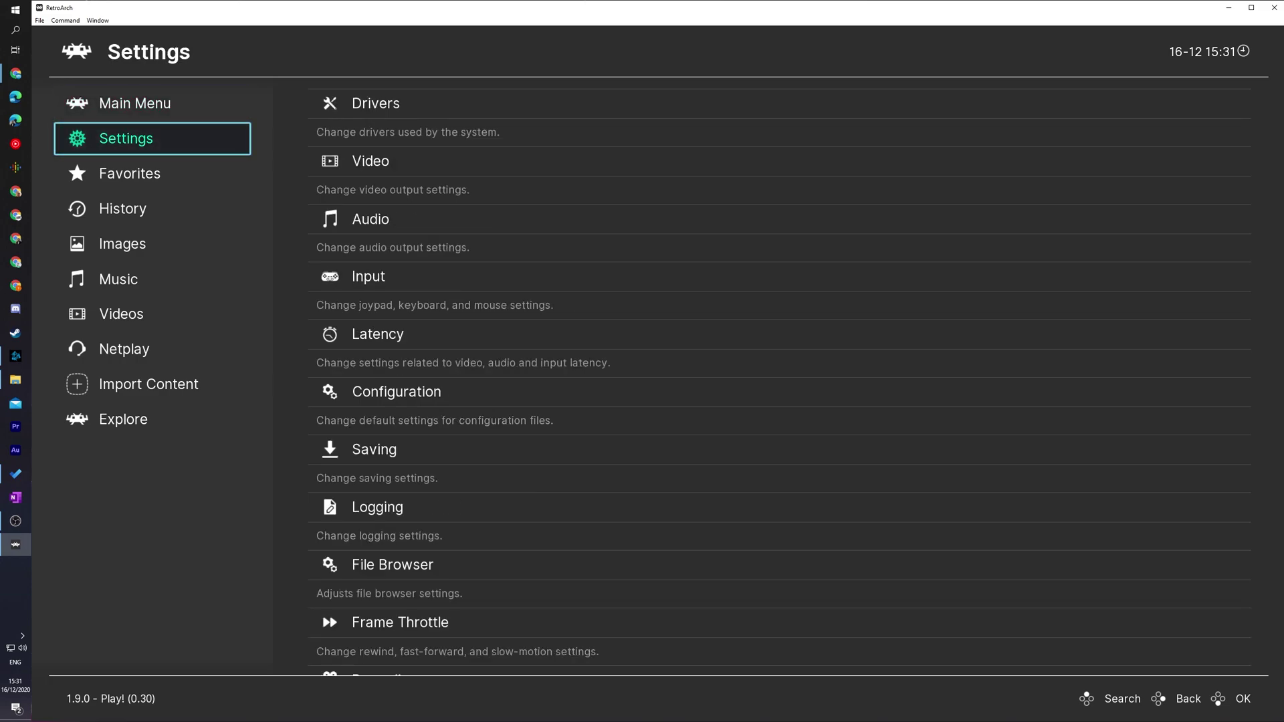
pyautogui.press('Right')
pyautogui.press('Return')
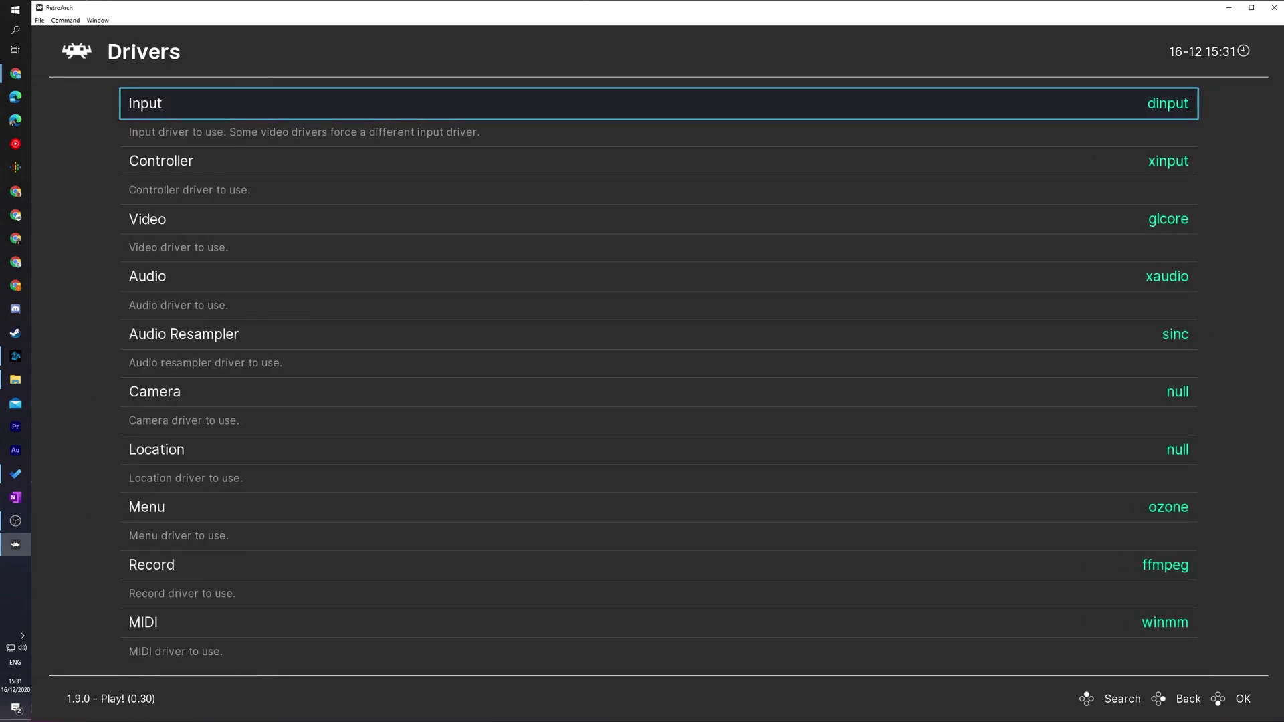
pyautogui.press('Down')
pyautogui.press('Down')
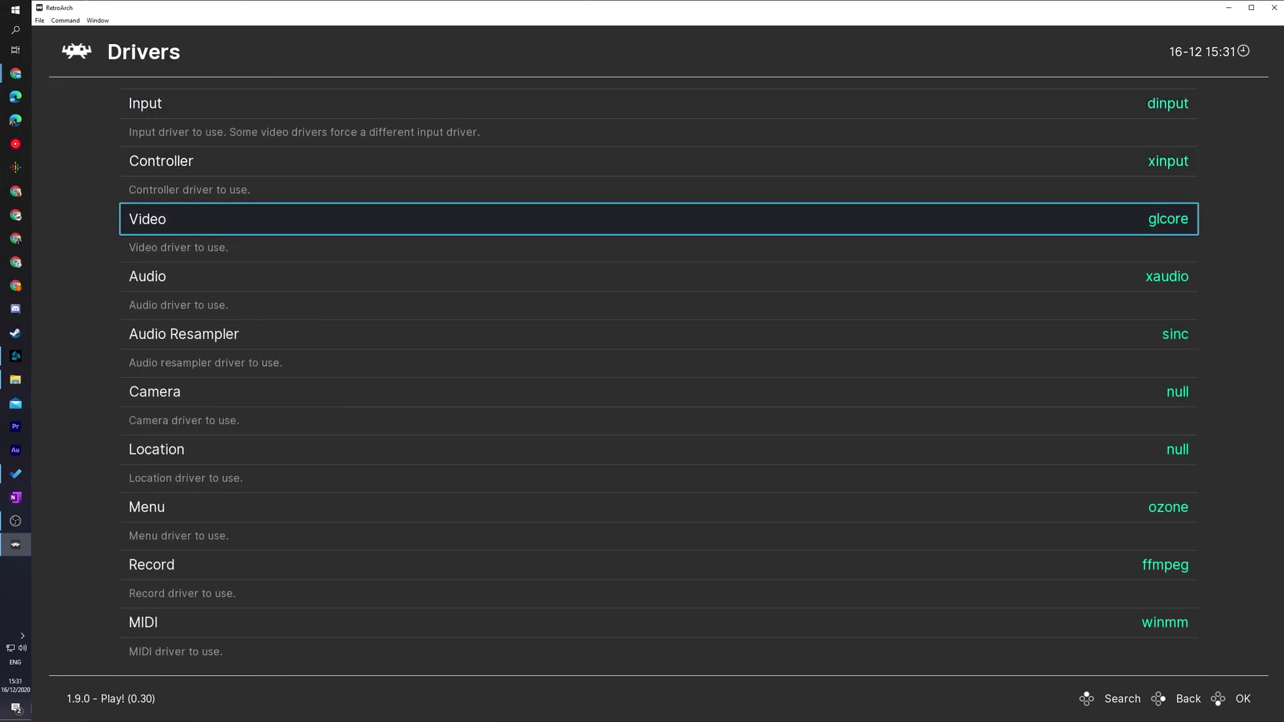
pyautogui.press('Return')
# - Examine the available video drivers, comparing the gl, vulkan and Direct3D options
pyautogui.press('Up')
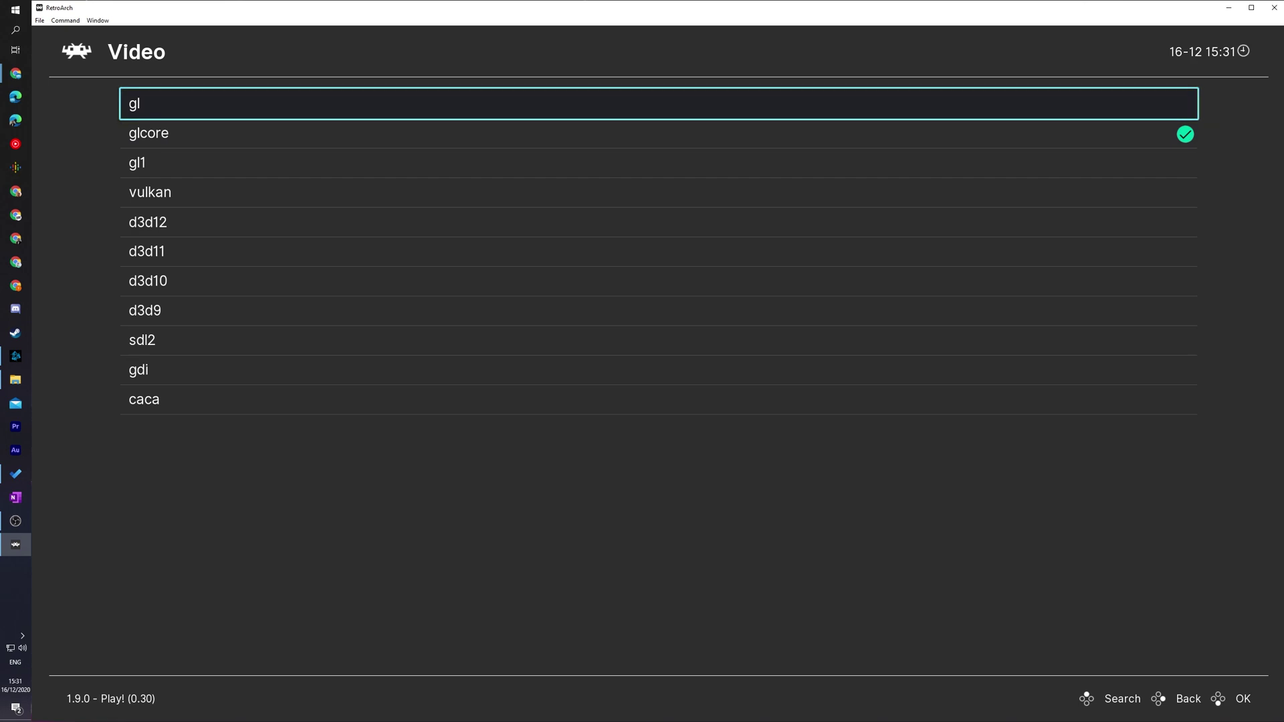
pyautogui.press('Down')
pyautogui.press('Down')
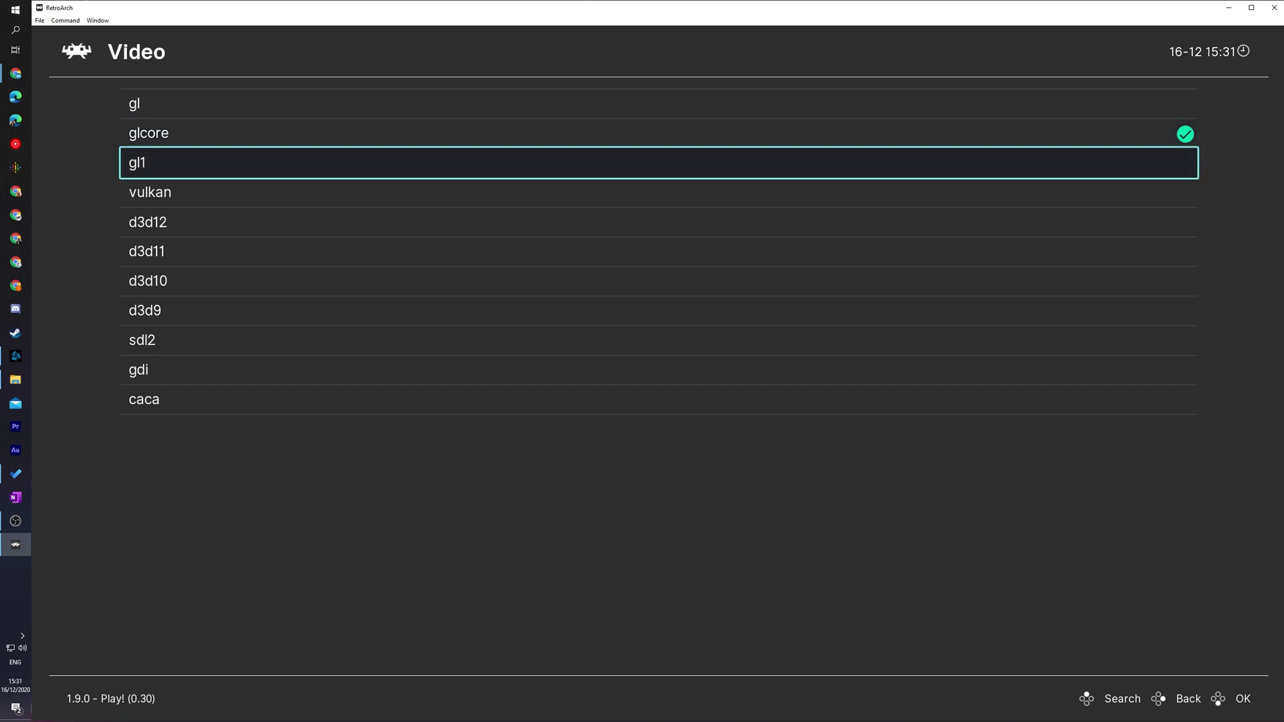
pyautogui.press('Down')
pyautogui.press('Down')
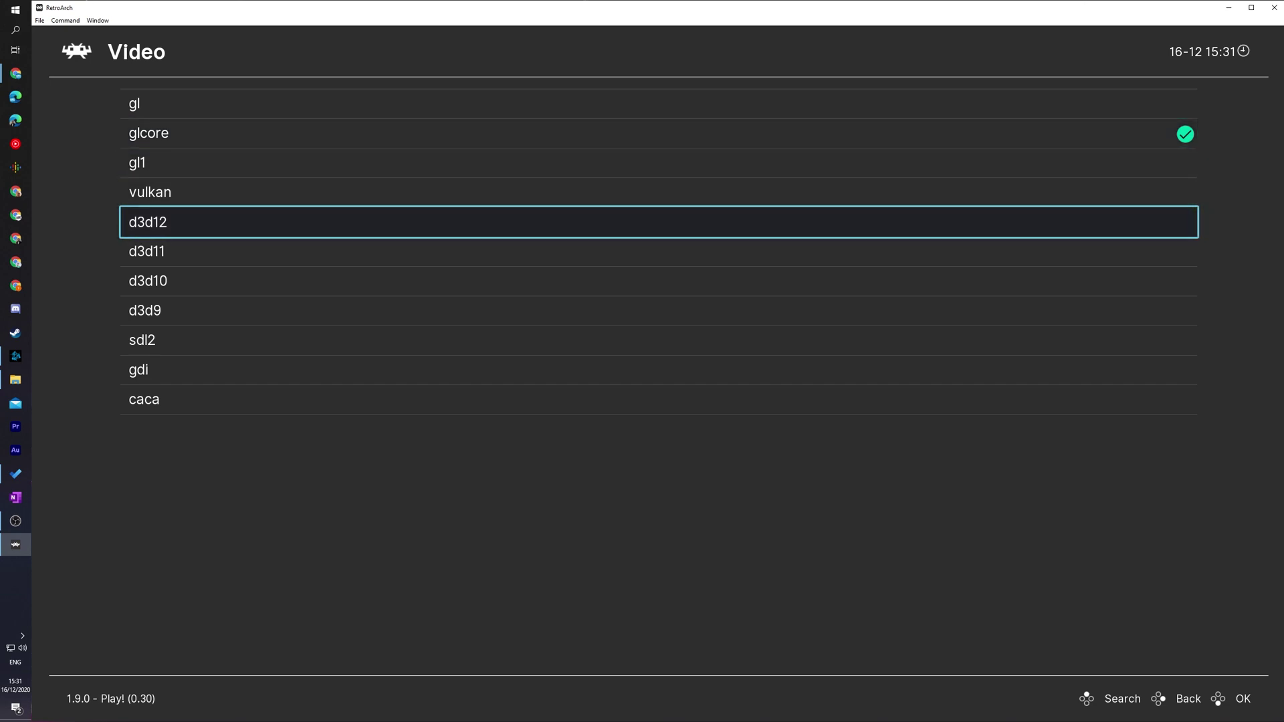
pyautogui.press('Down')
pyautogui.press('Down')
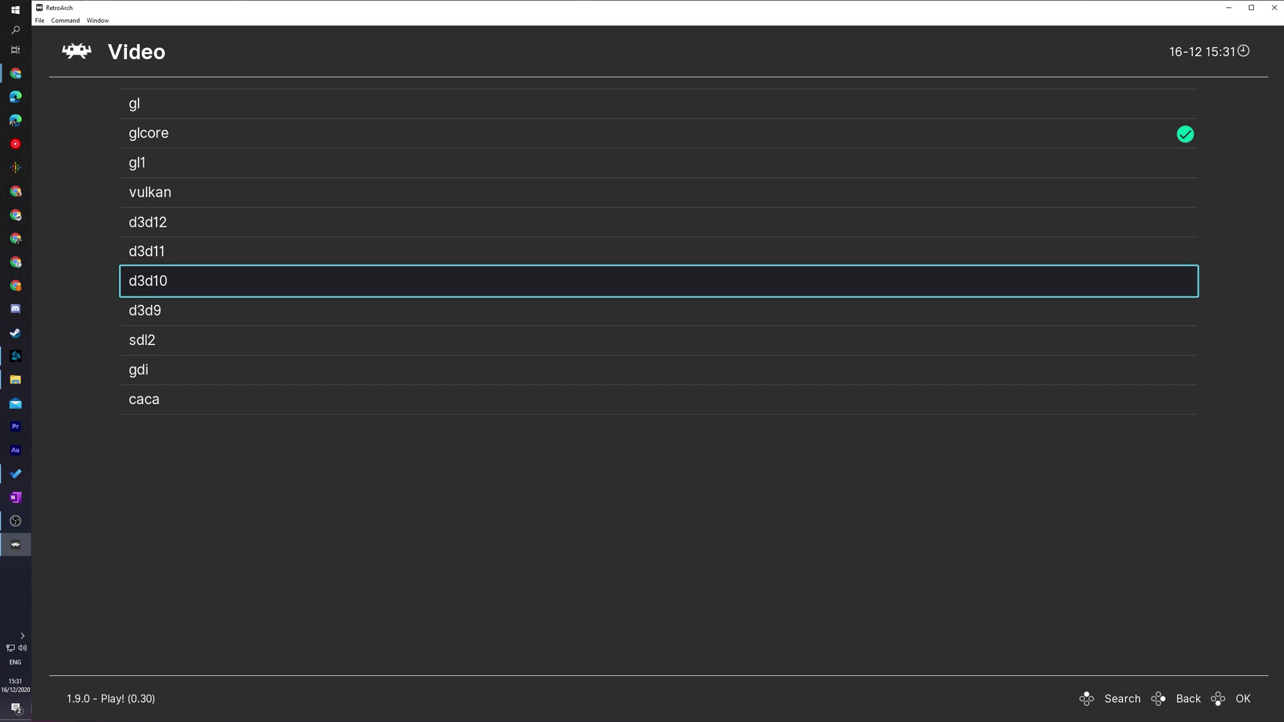
pyautogui.press('Up')
pyautogui.press('Up')
pyautogui.press('Up')
pyautogui.press('Up')
pyautogui.press('Up')
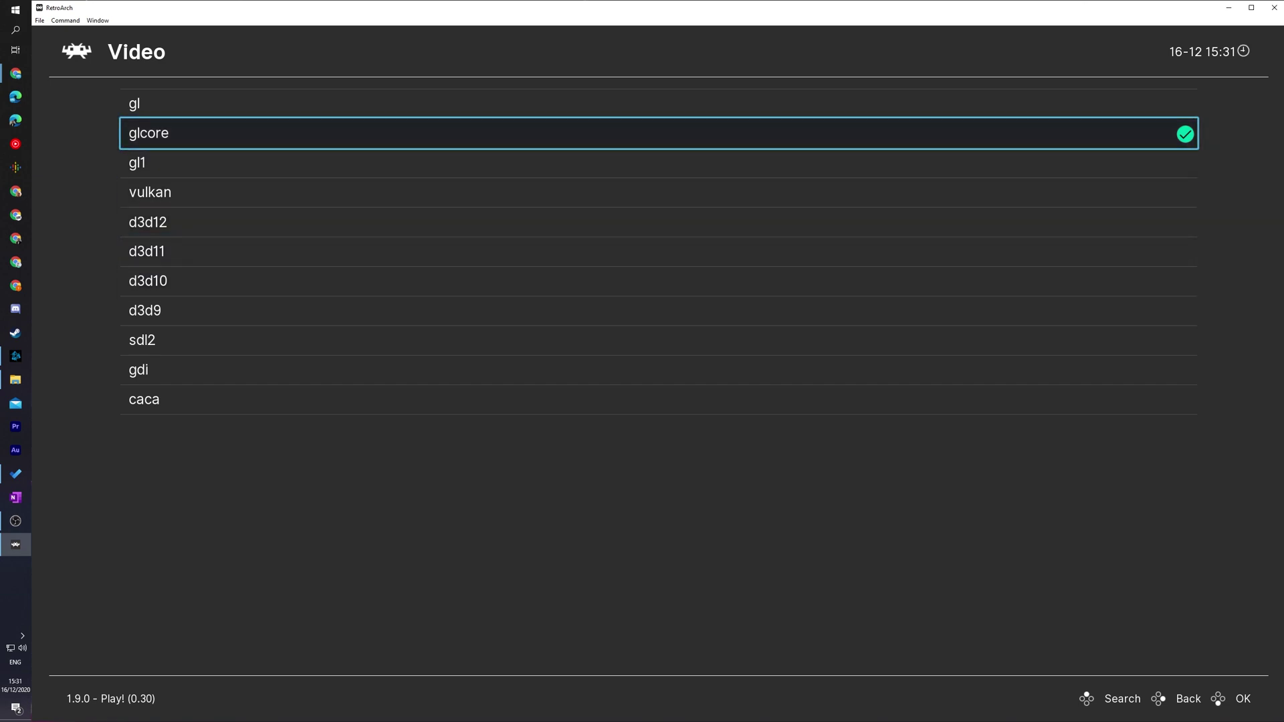
pyautogui.press('Down')
pyautogui.press('Down')
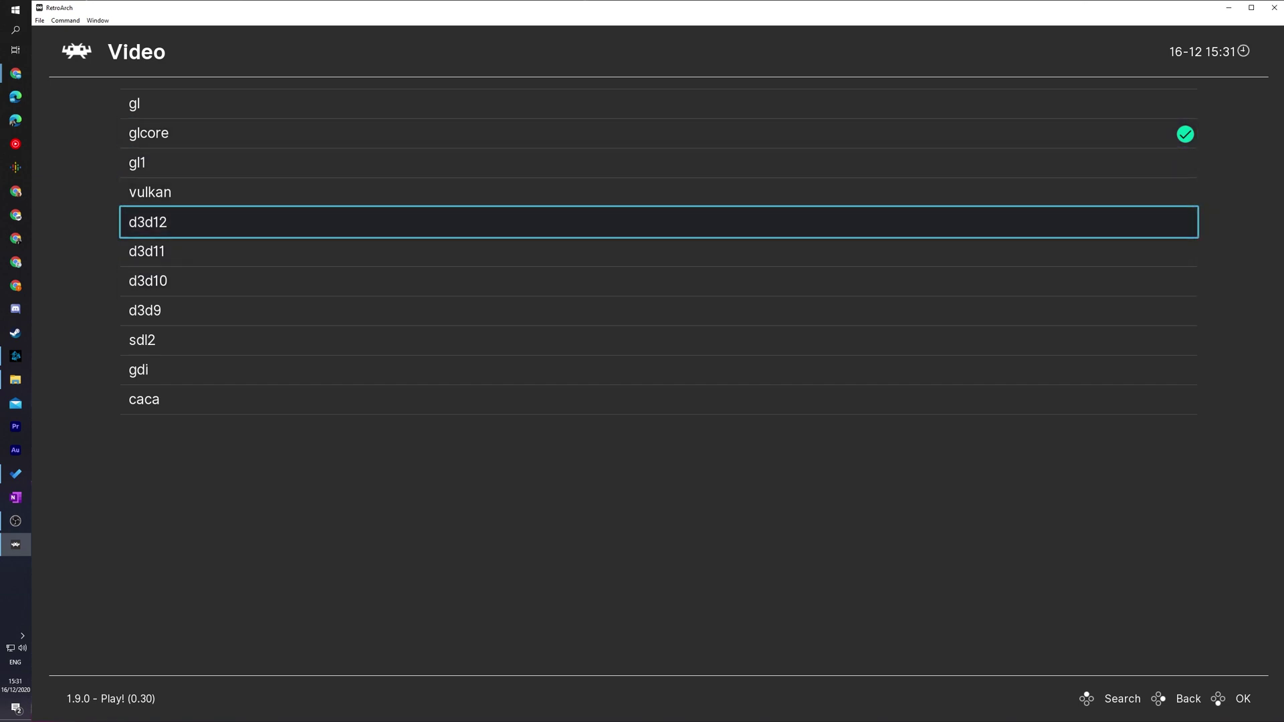
pyautogui.press('Up')
pyautogui.press('Up')
pyautogui.press('Up')
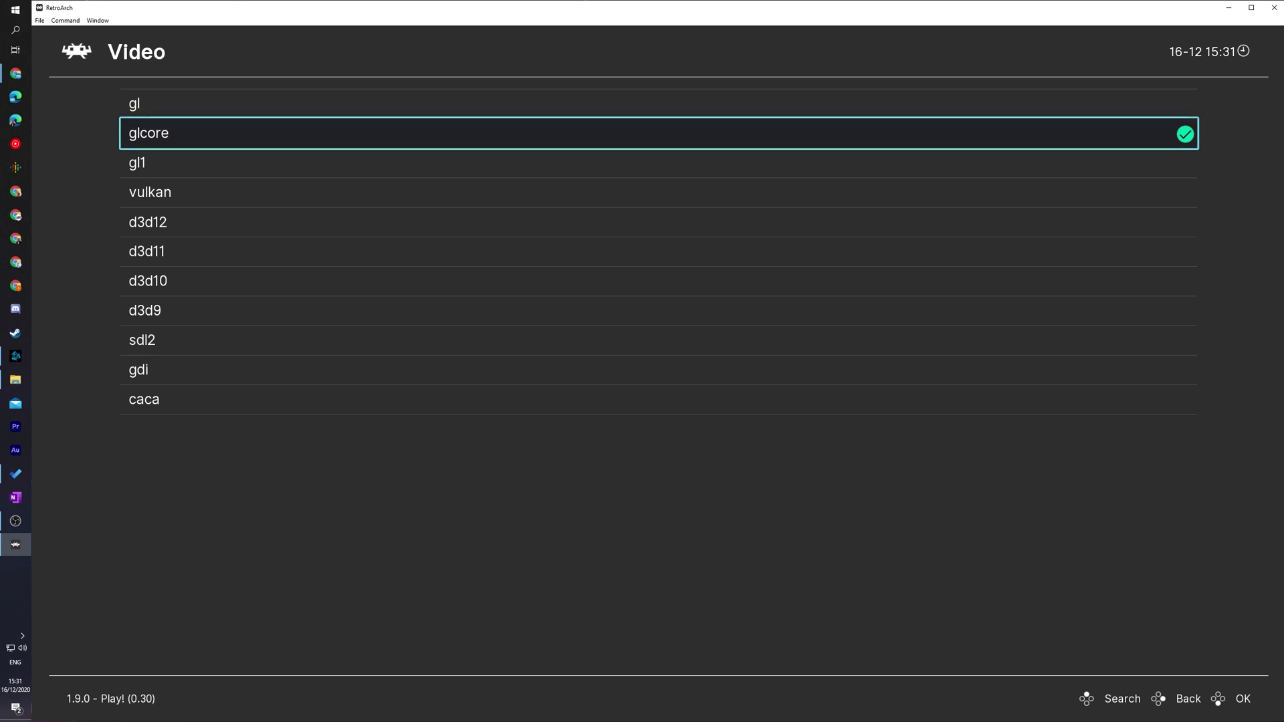
pyautogui.press('Down')
pyautogui.press('Down')
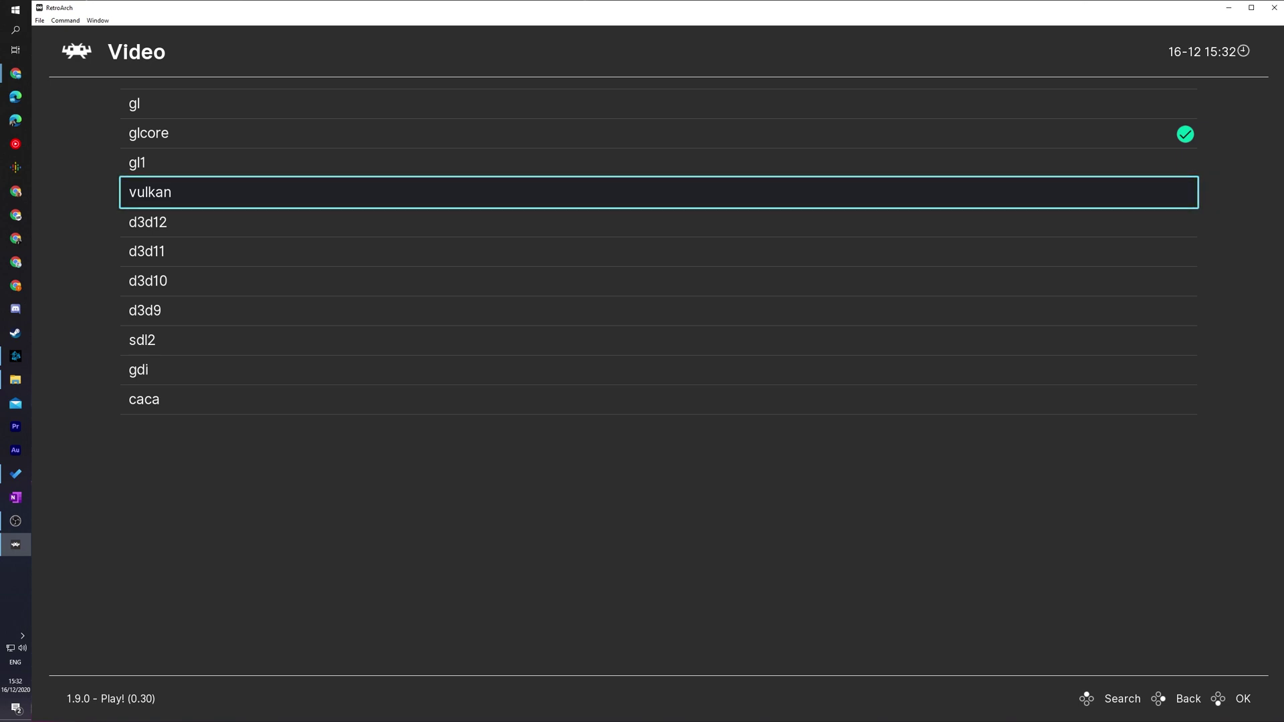
# - Choose glcore as the video driver and return to the main menu
pyautogui.press('Up')
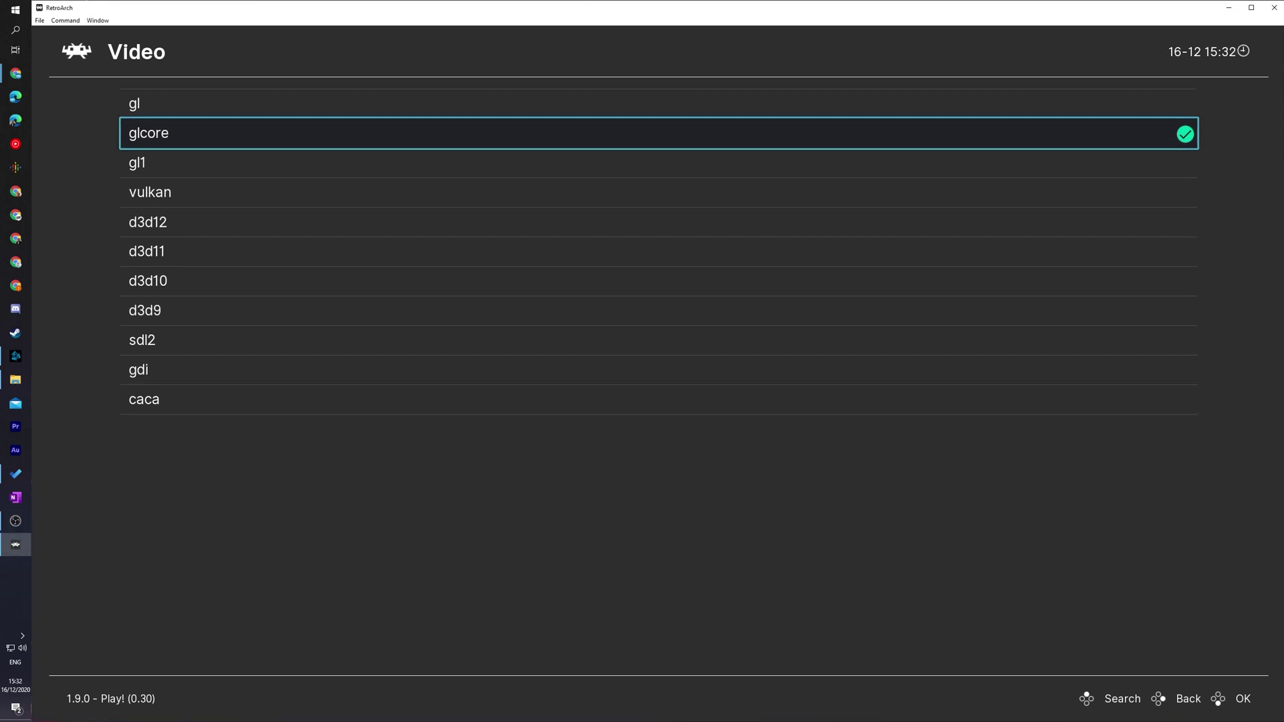
pyautogui.press('Return')
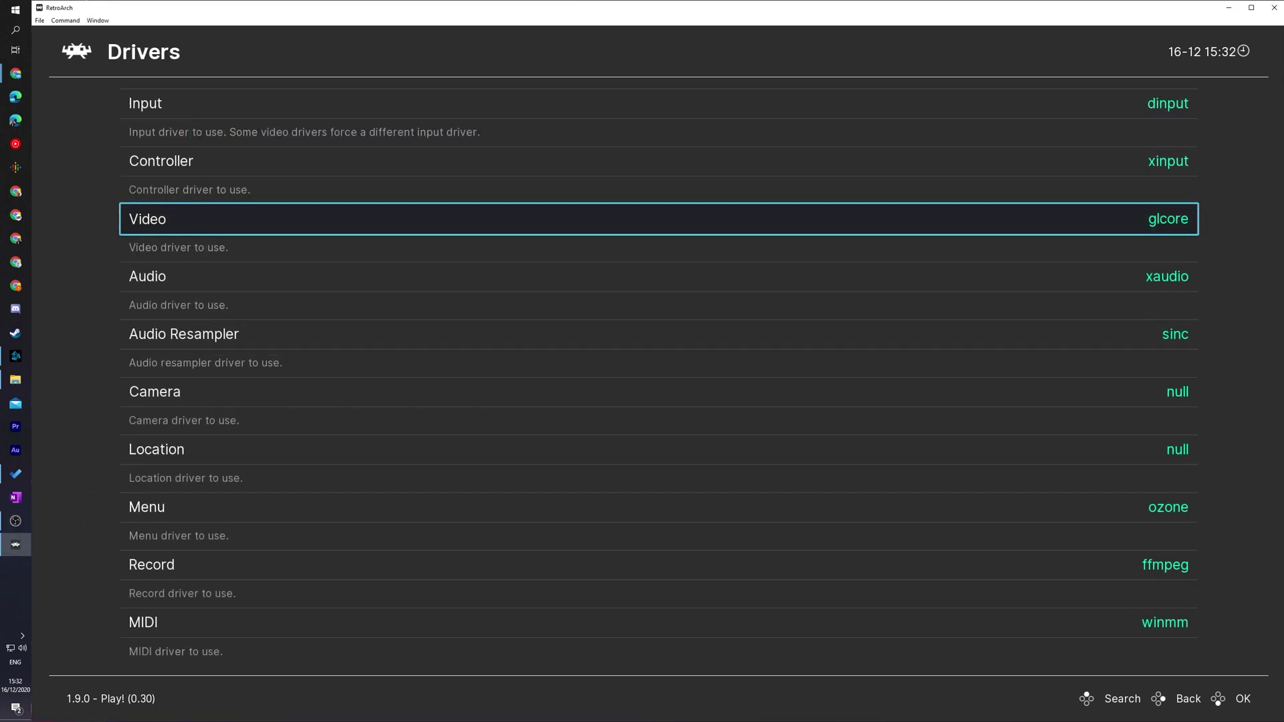
pyautogui.press('BackSpace')
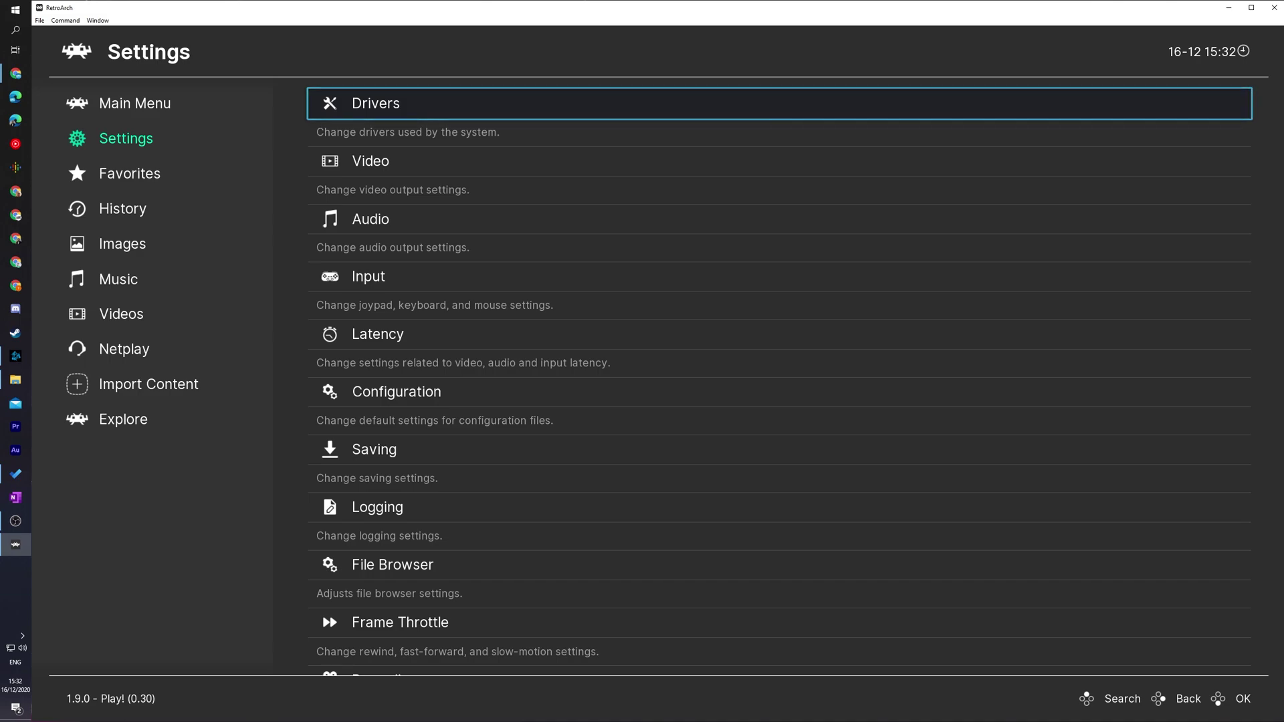
pyautogui.press('Left')
pyautogui.press('Up')
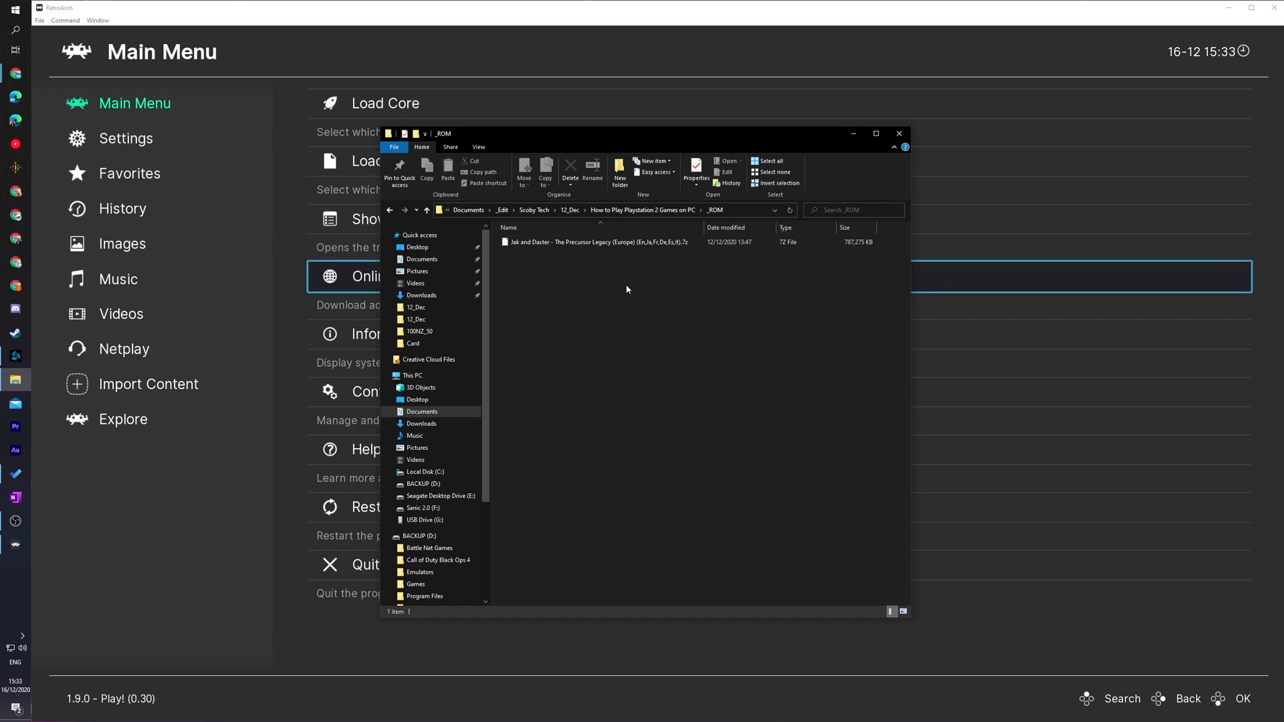
# - Extract the Jak and Daxter - The Precursor Legacy (Europe) .7z archive with 7-Zip into its own subfolder of _ROM, keeping full pathnames
pyautogui.click(576, 244)
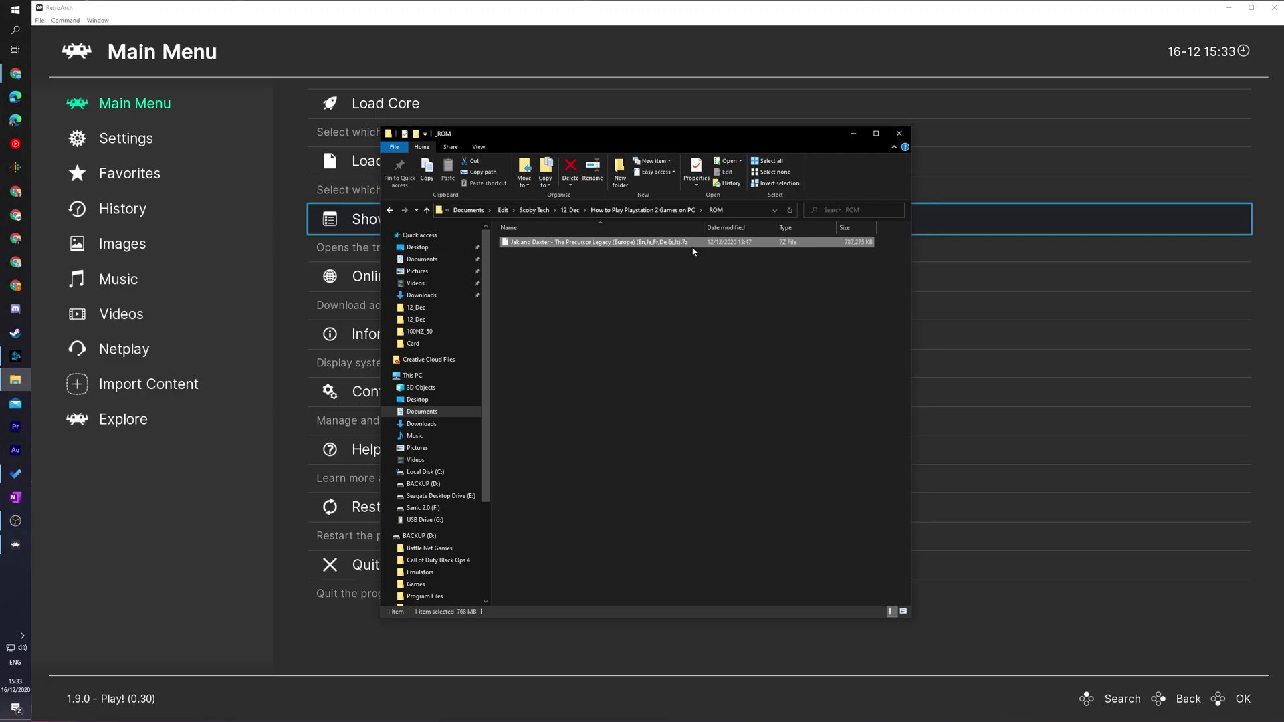
pyautogui.click(696, 219)
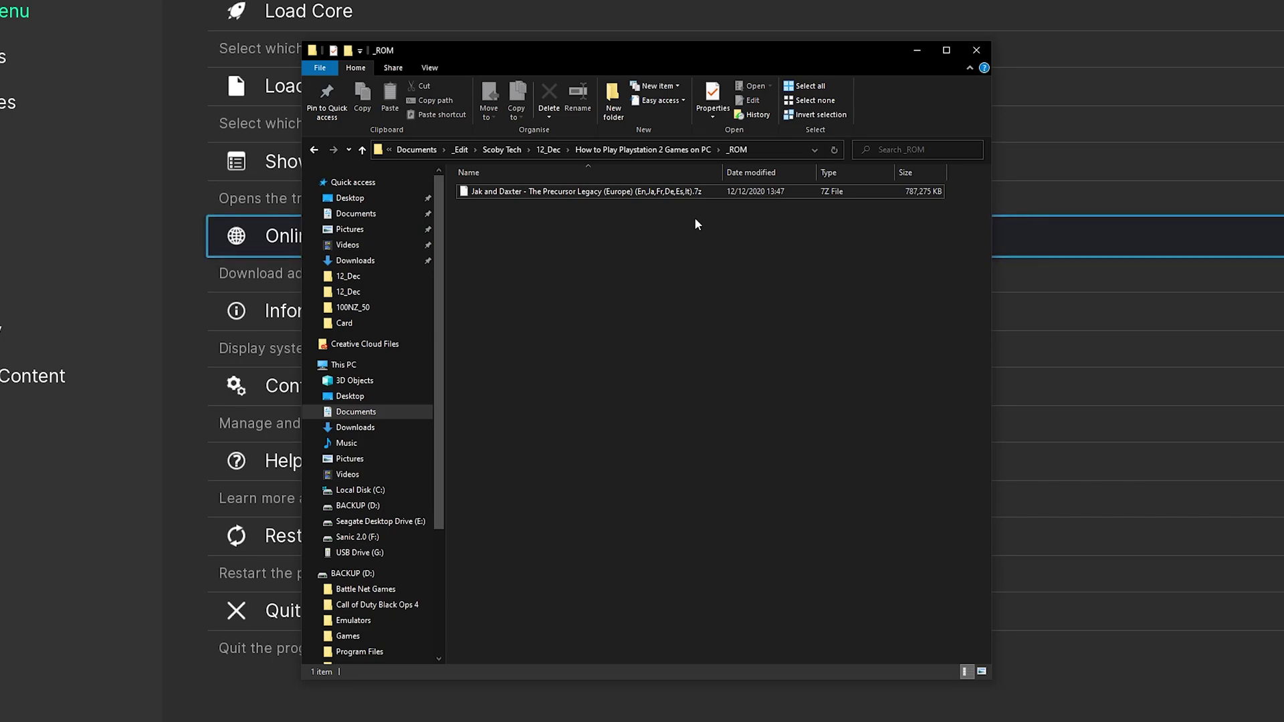
pyautogui.rightClick(544, 194)
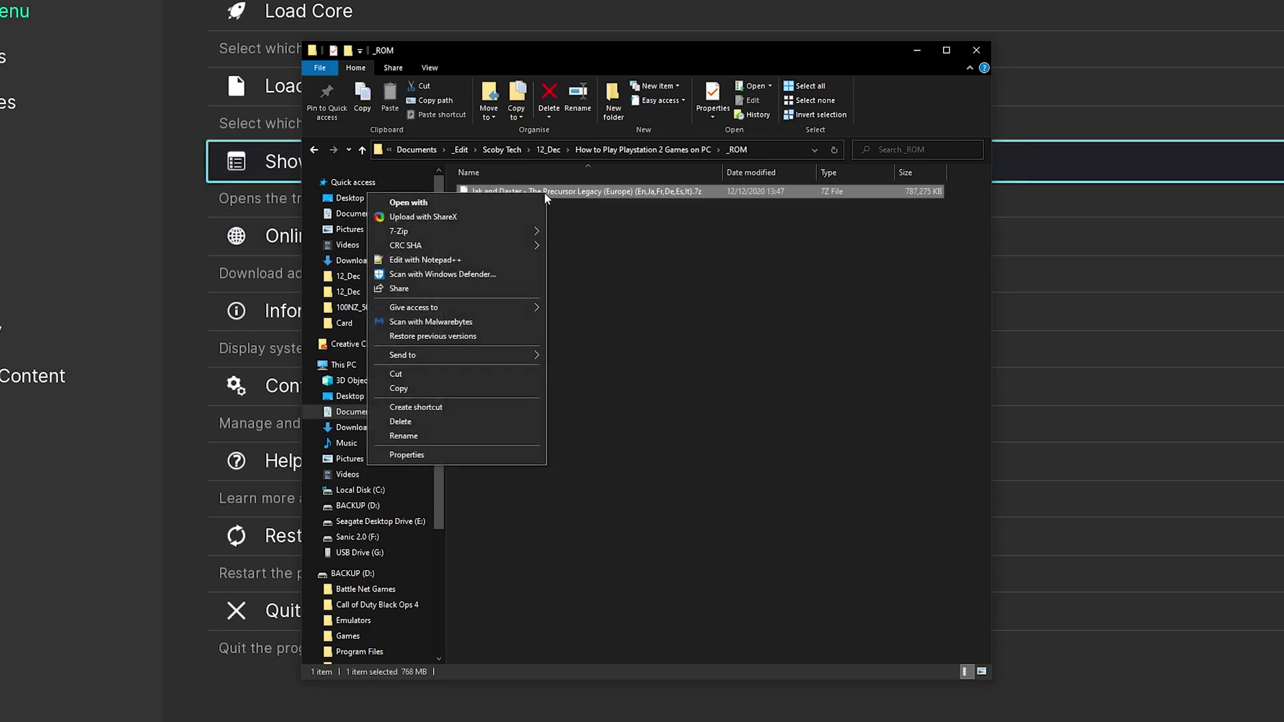
pyautogui.moveTo(468, 230)
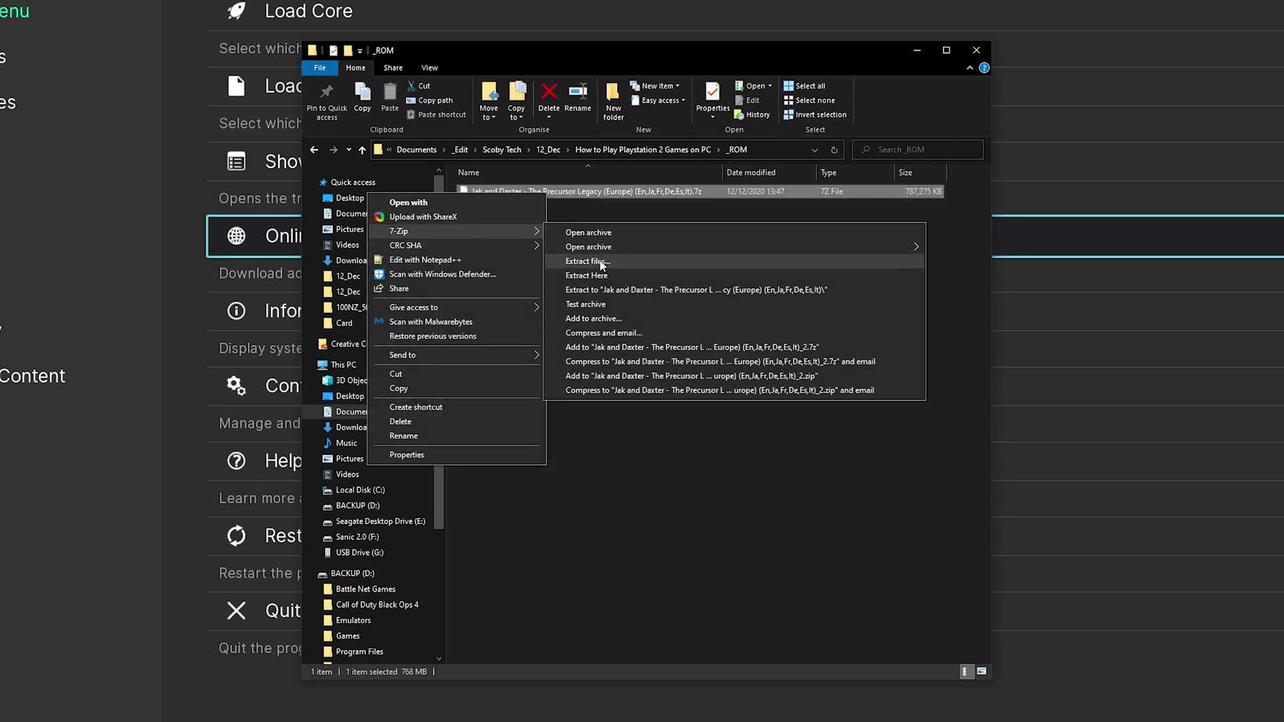
pyautogui.click(601, 262)
pyautogui.moveTo(878, 252); pyautogui.dragTo(618, 250)
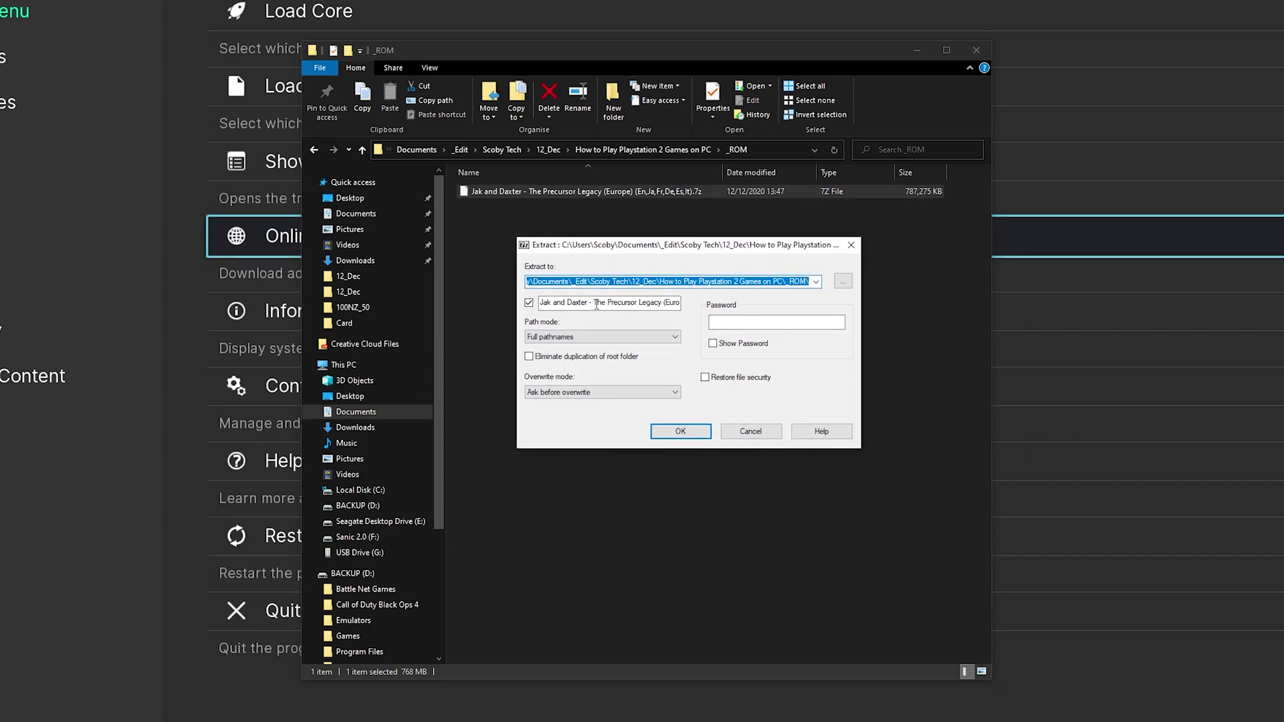
pyautogui.click(680, 431)
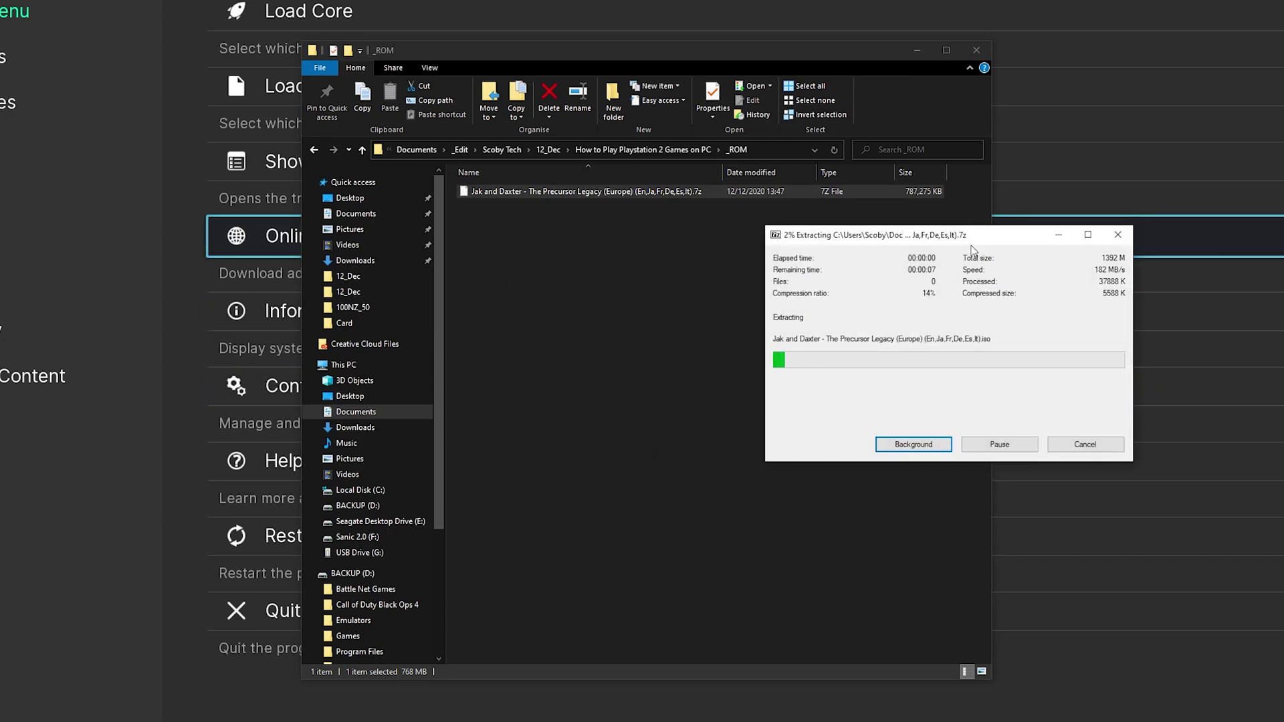
pyautogui.moveTo(965, 232); pyautogui.dragTo(730, 242)
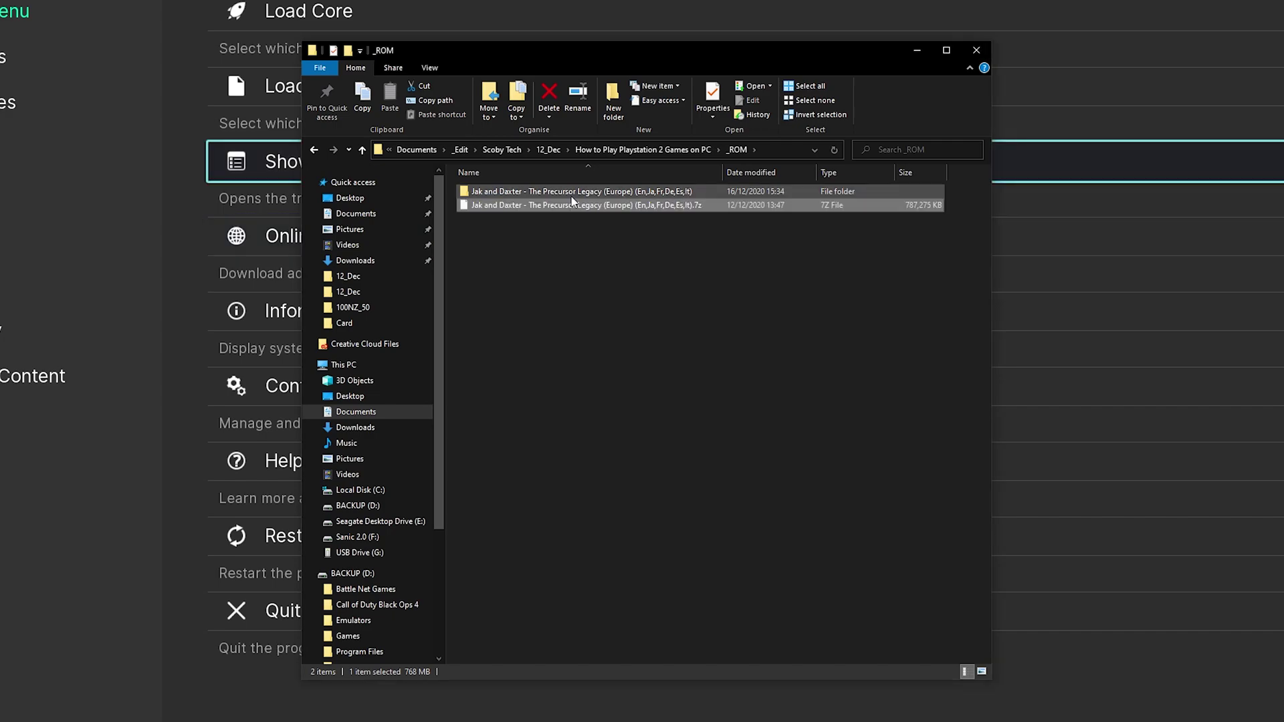
# - Open the extracted Jak and Daxter folder and widen the Name column to show the disc image's full file name
pyautogui.click(571, 194)
pyautogui.doubleClick(572, 194)
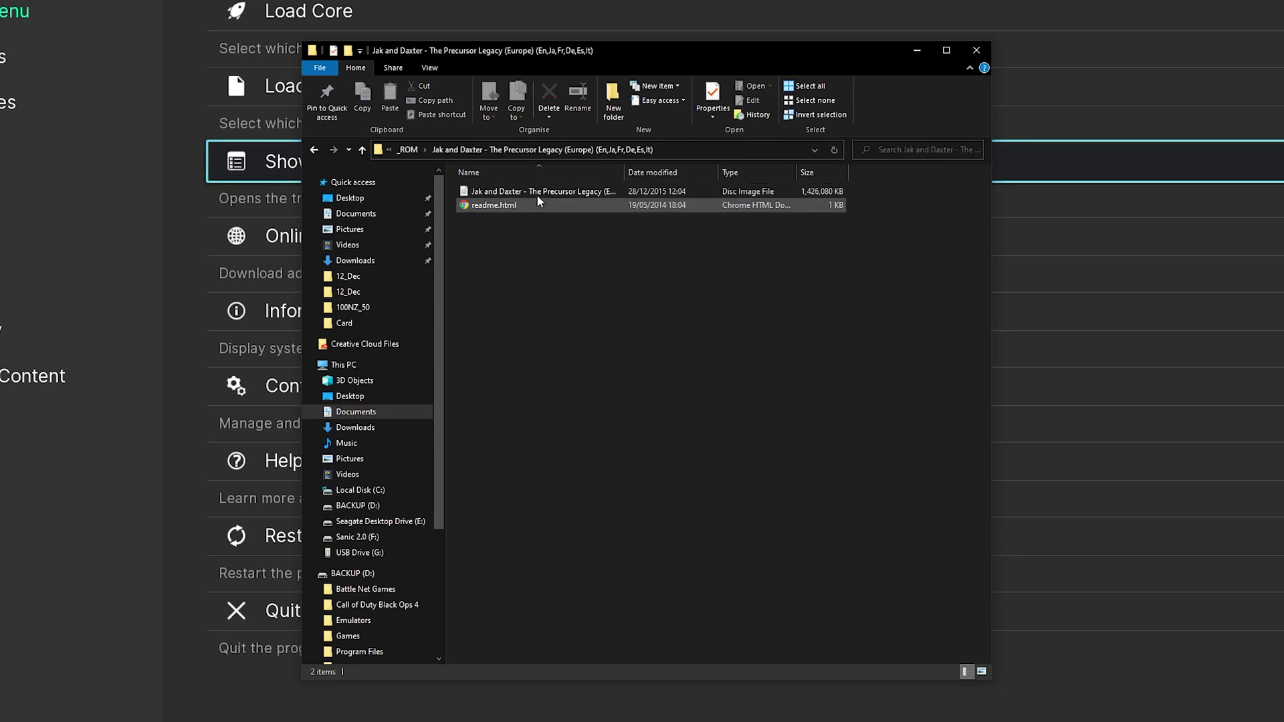
pyautogui.click(588, 192)
pyautogui.moveTo(624, 173); pyautogui.dragTo(721, 160)
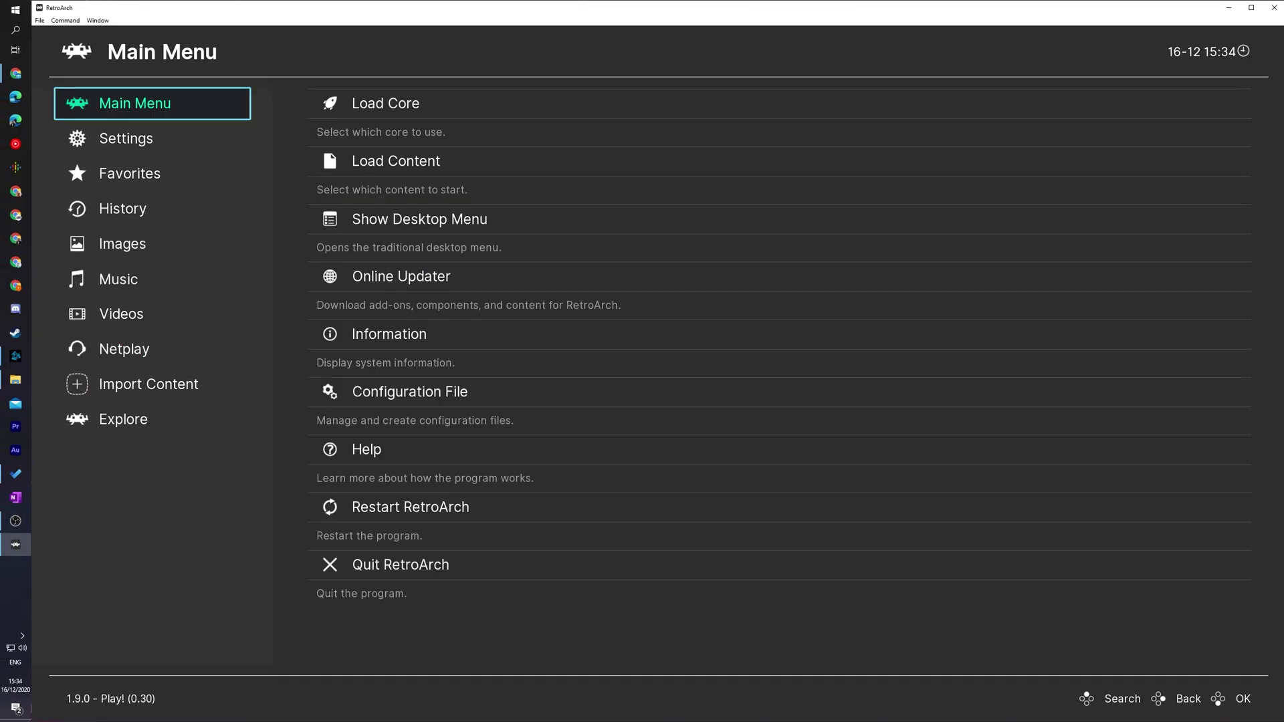
# - In RetroArch, load the extracted Jak and Daxter - The Precursor Legacy (Europe) .iso as content and widen the game window to fill the screen
pyautogui.click(385, 103)
pyautogui.click(396, 162)
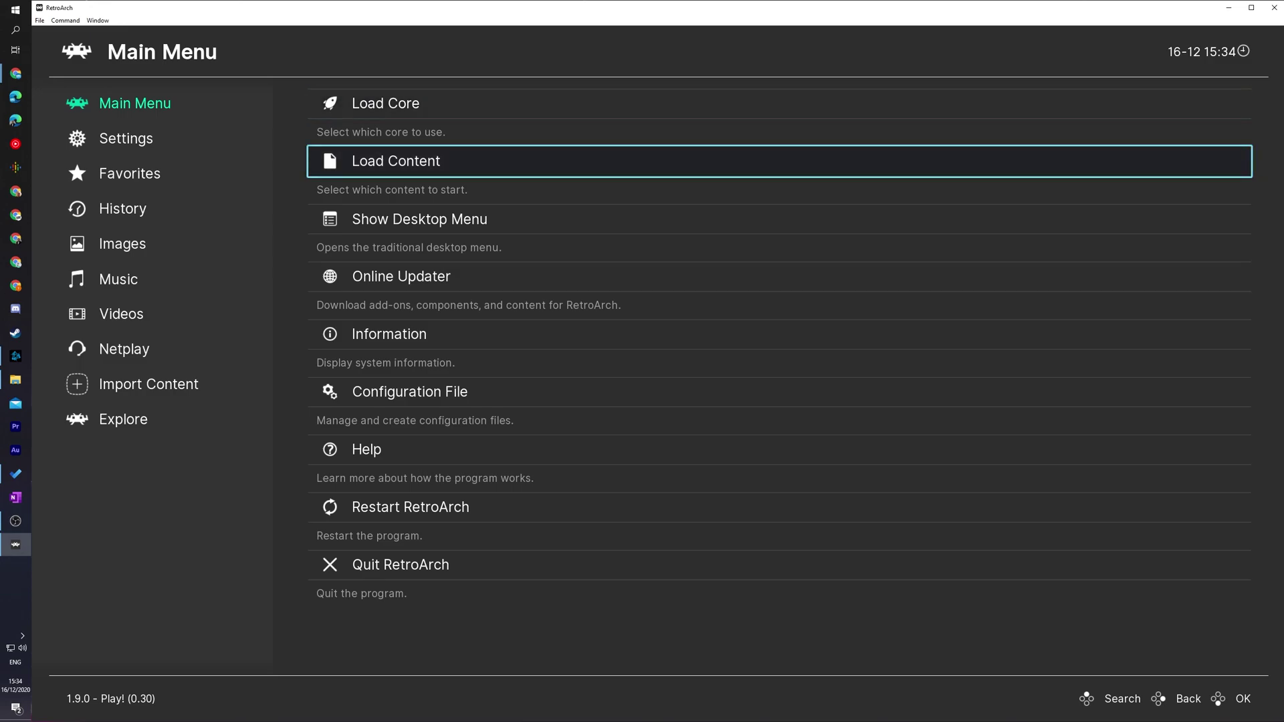
pyautogui.press('Return')
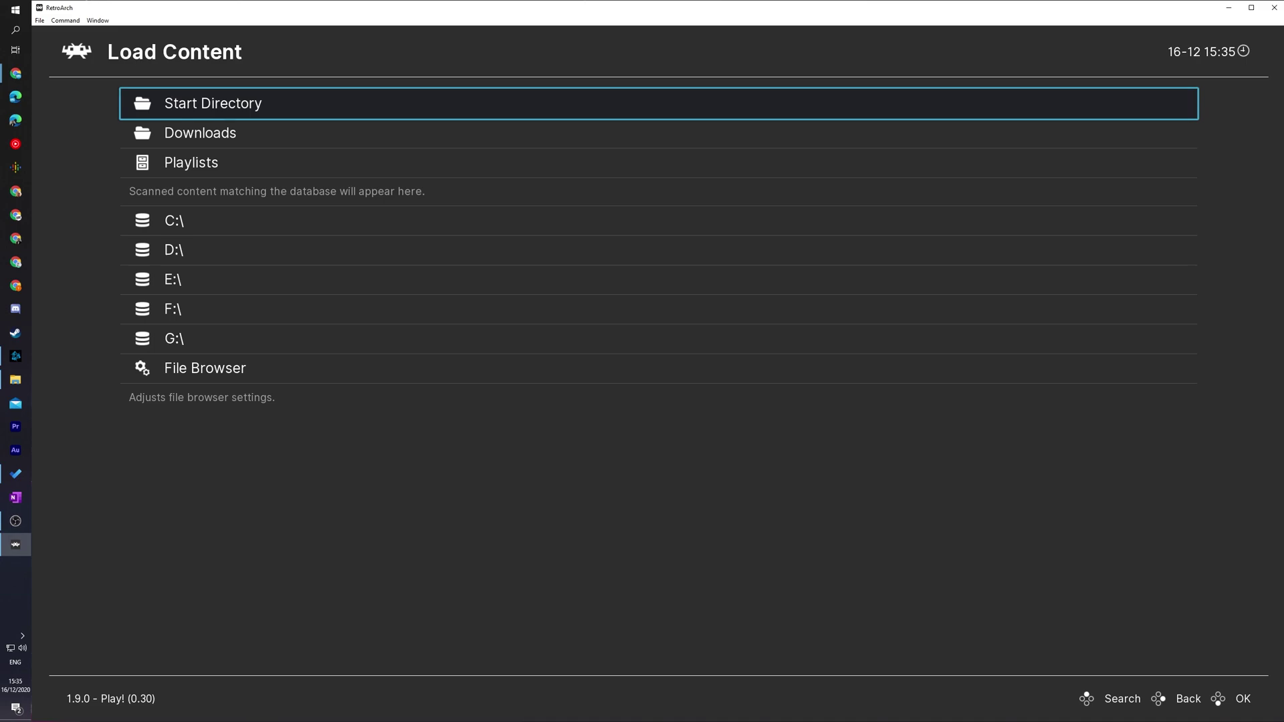
pyautogui.press('Return')
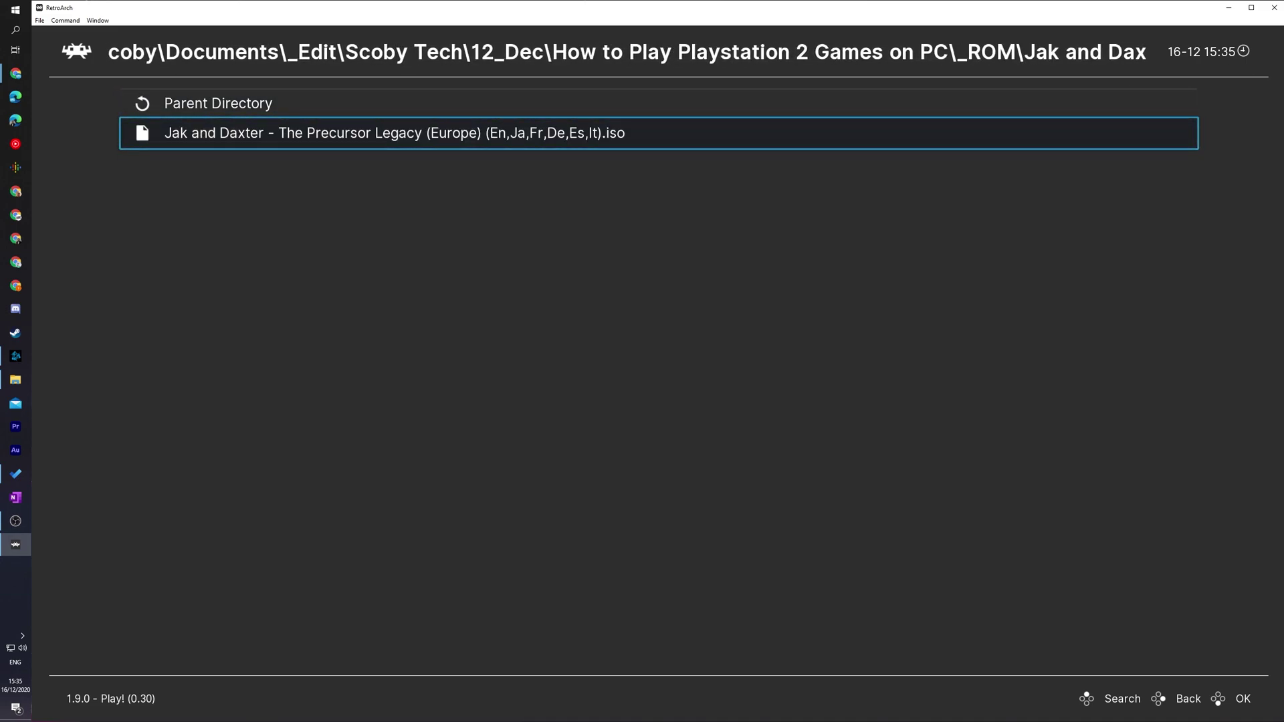
pyautogui.press('Return')
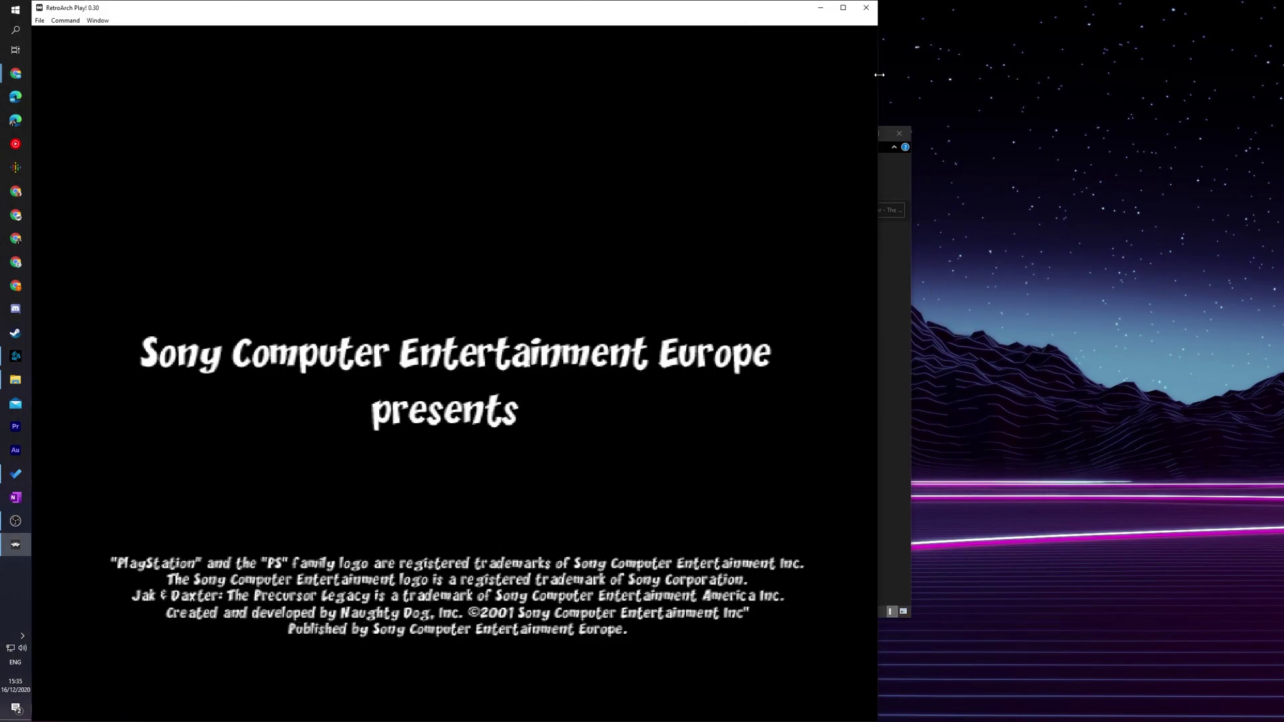
pyautogui.moveTo(880, 75); pyautogui.dragTo(1282, 78)
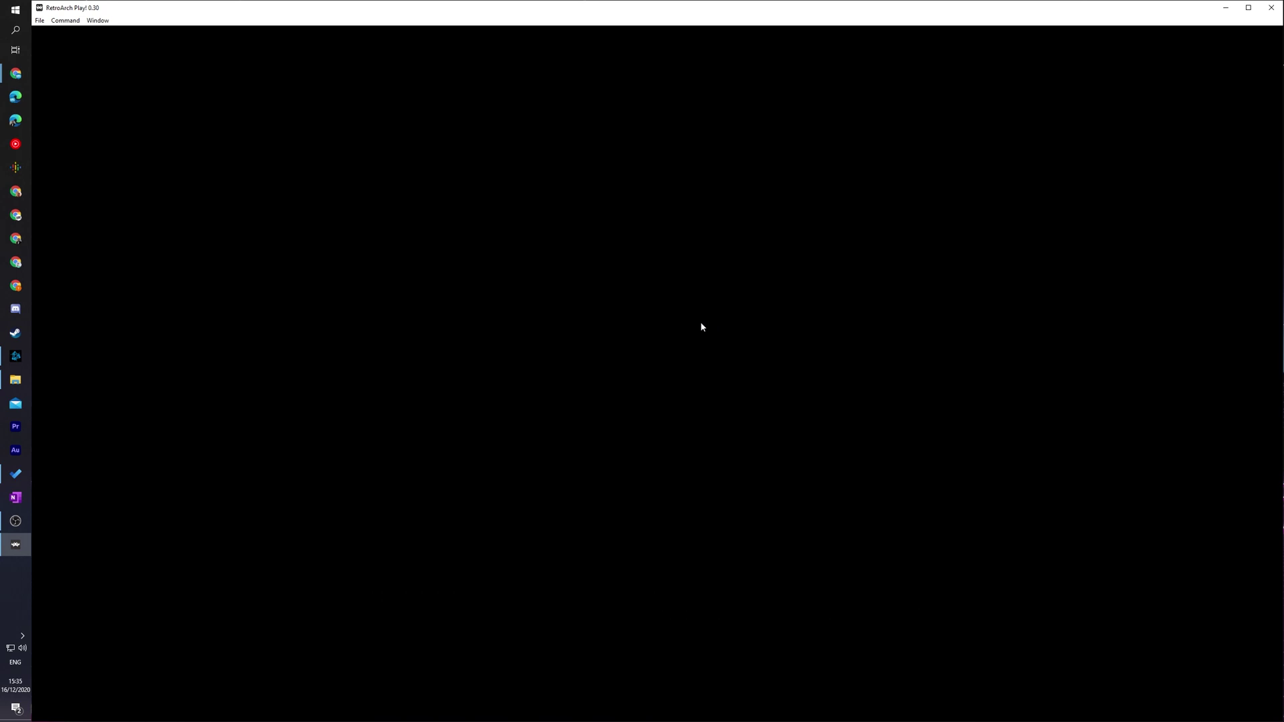
# - Look through the Command menu's disk and save state options, and toggle the in-game Quick Menu on
pyautogui.click(65, 21)
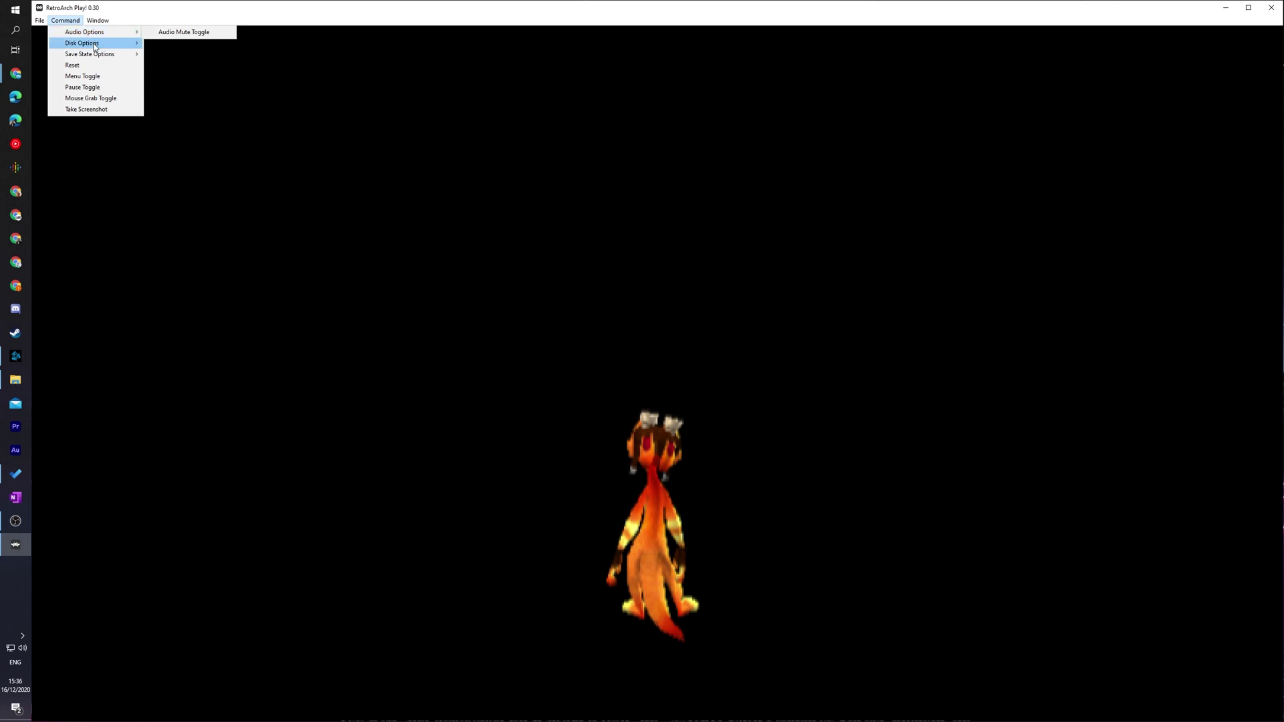
pyautogui.moveTo(91, 48)
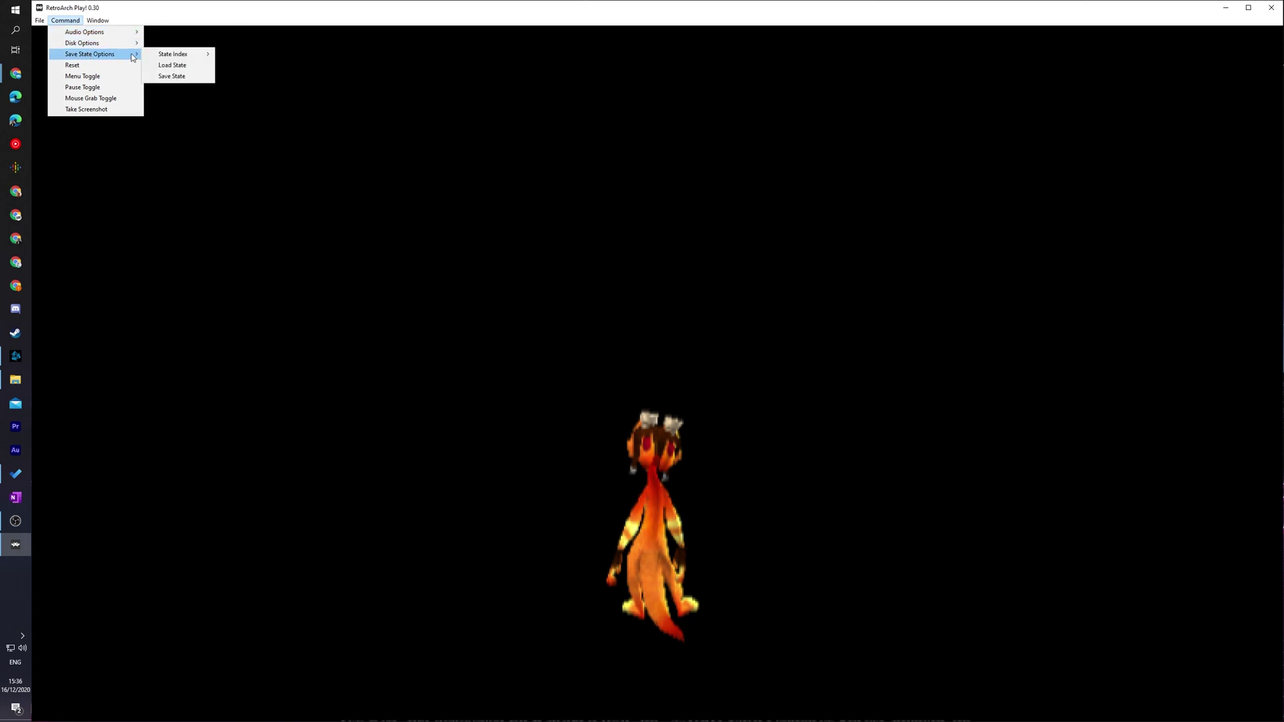
pyautogui.click(92, 78)
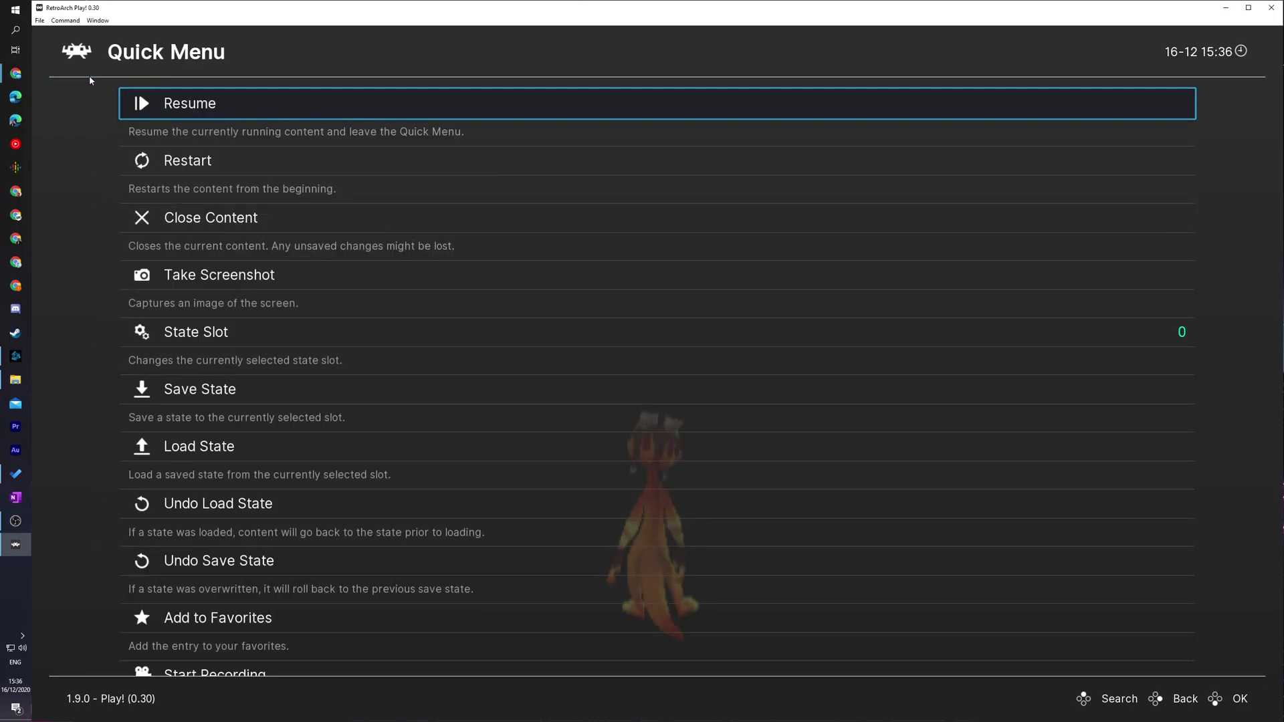
pyautogui.press('Down')
pyautogui.press('Up')
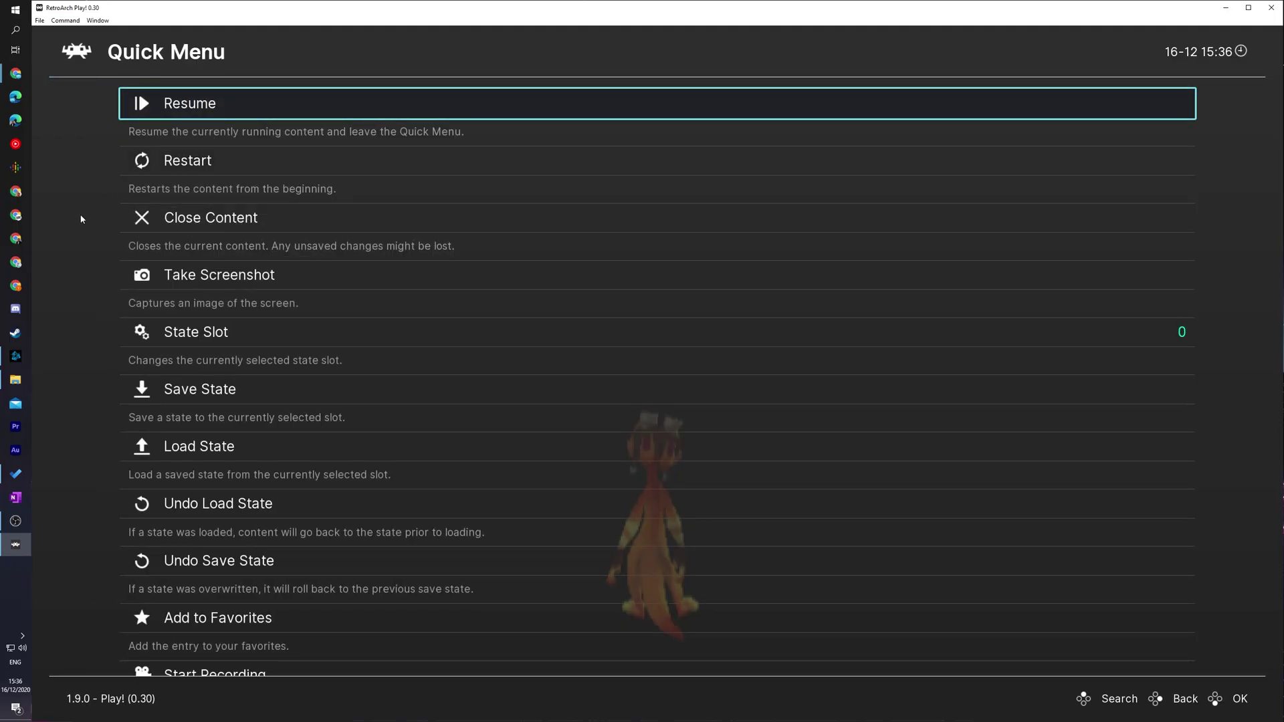
# - Open the running game's Options from the Quick Menu and examine the Resolution Multiplier setting
pyautogui.press('Down')
pyautogui.press('Down')
pyautogui.press('Down')
pyautogui.press('Down')
pyautogui.press('Down')
pyautogui.press('Down')
pyautogui.press('Down')
pyautogui.press('Down')
pyautogui.press('Down')
pyautogui.press('Down')
pyautogui.press('Down')
pyautogui.press('Down')
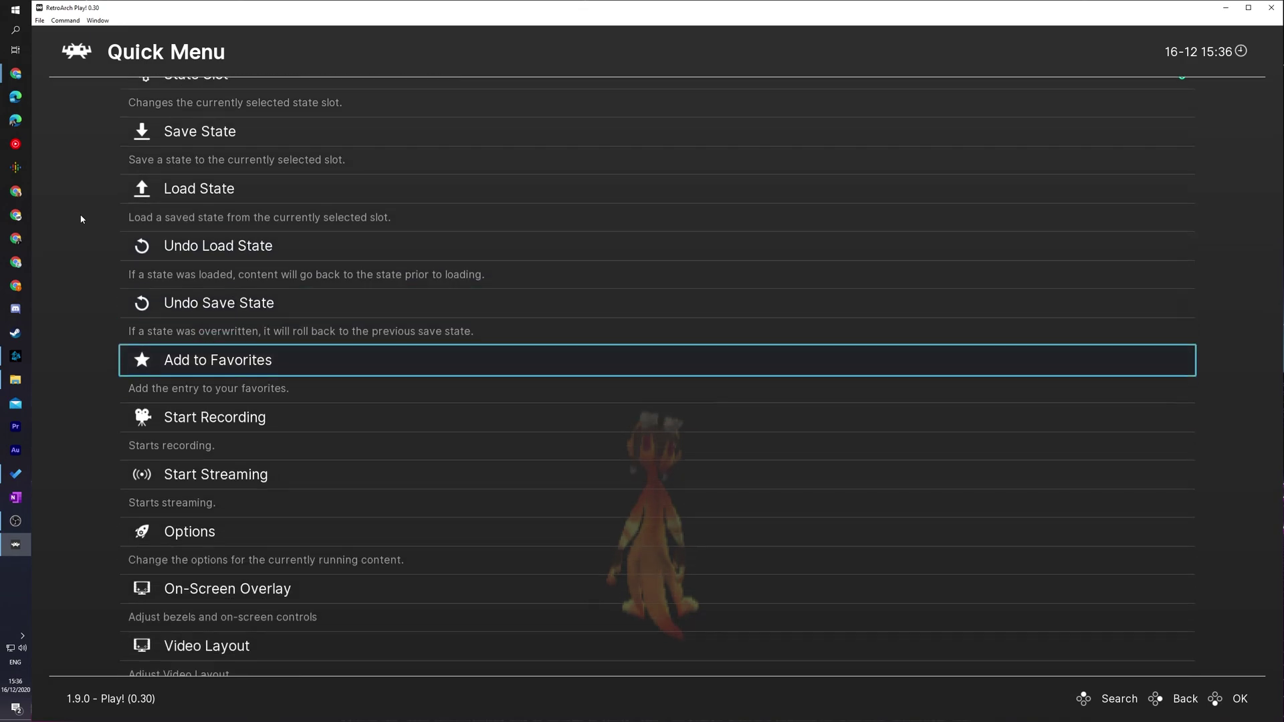
pyautogui.press('Return')
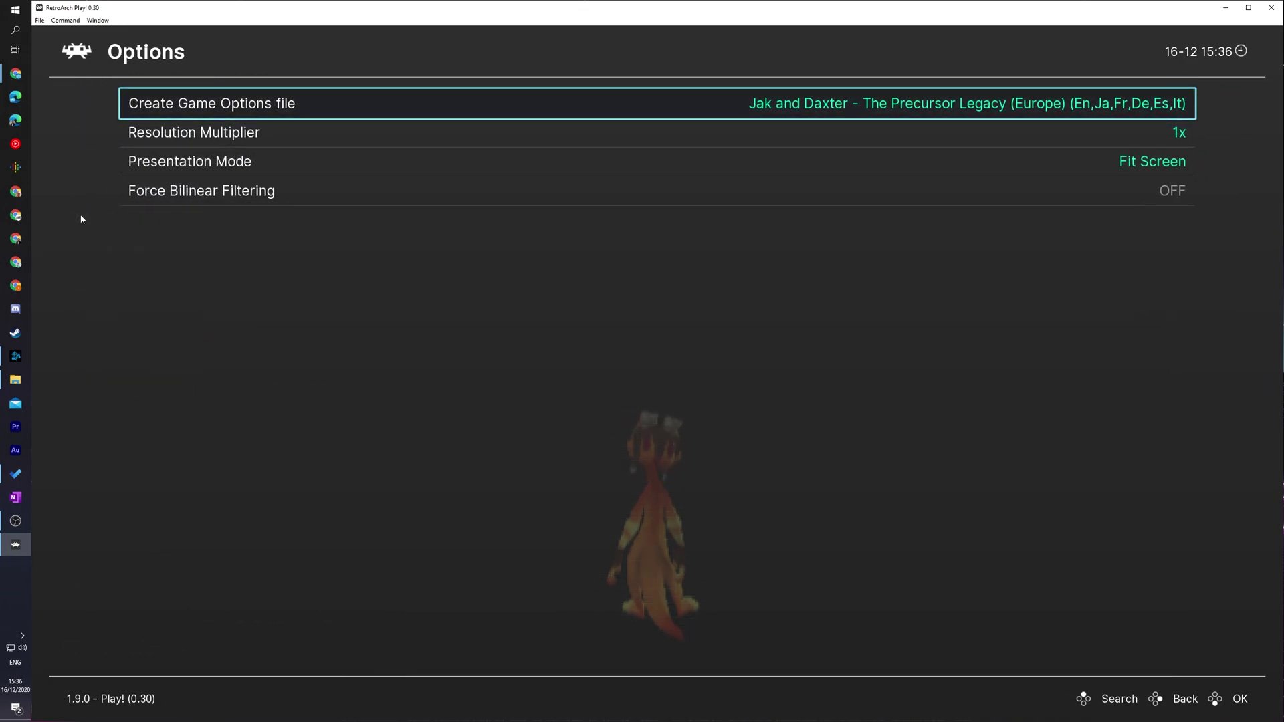
pyautogui.press('Down')
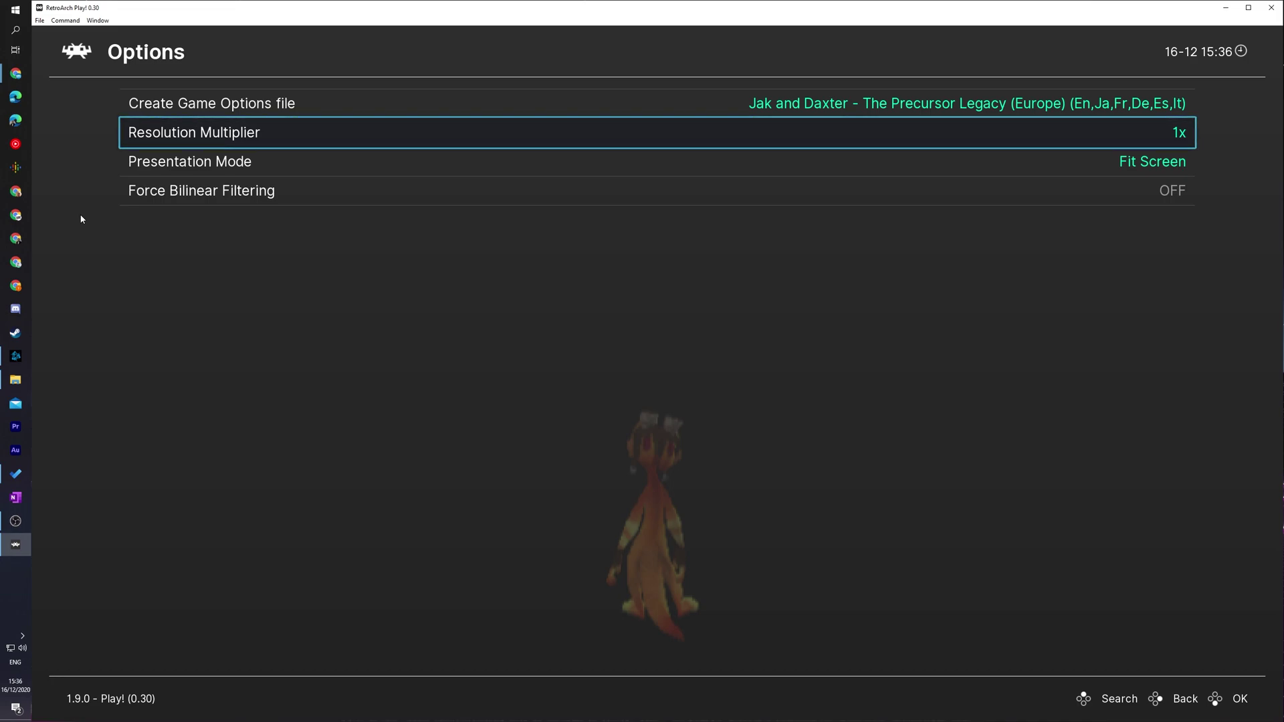
# - Leave the game options without changes and resume the running game from the Quick Menu
pyautogui.press('BackSpace')
pyautogui.press('BackSpace')
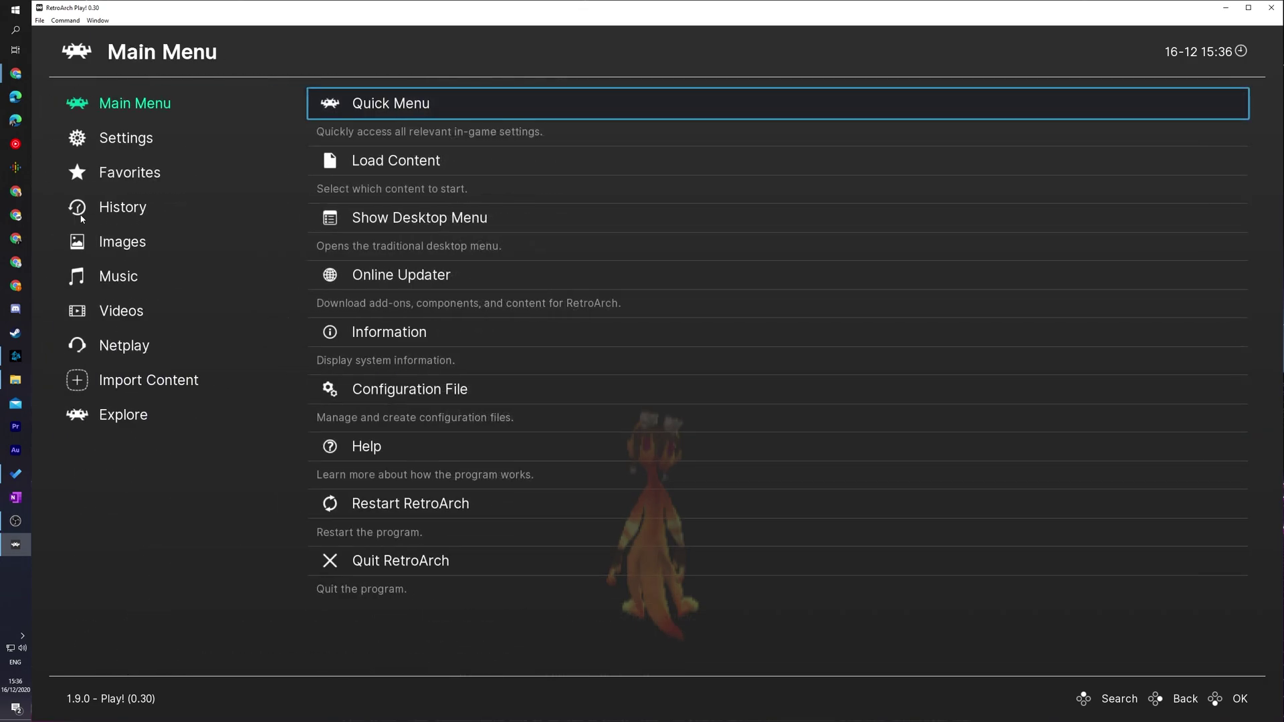
pyautogui.press('Return')
pyautogui.press('Return')
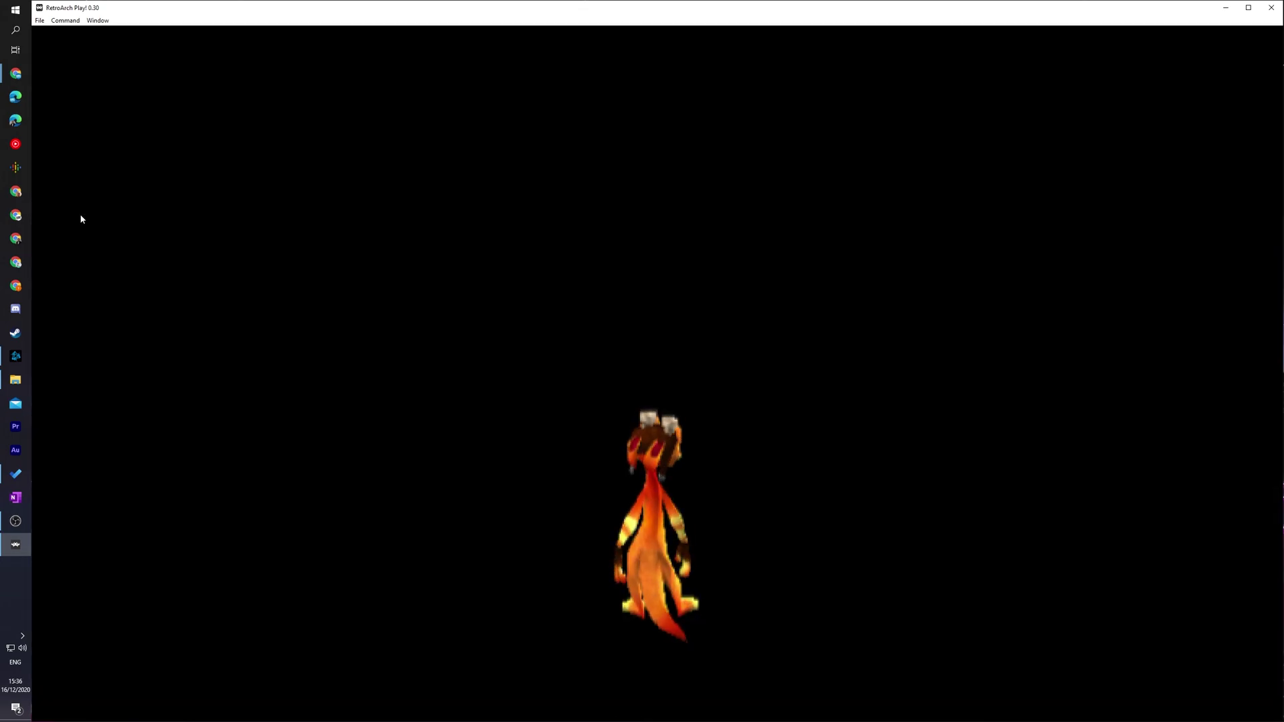